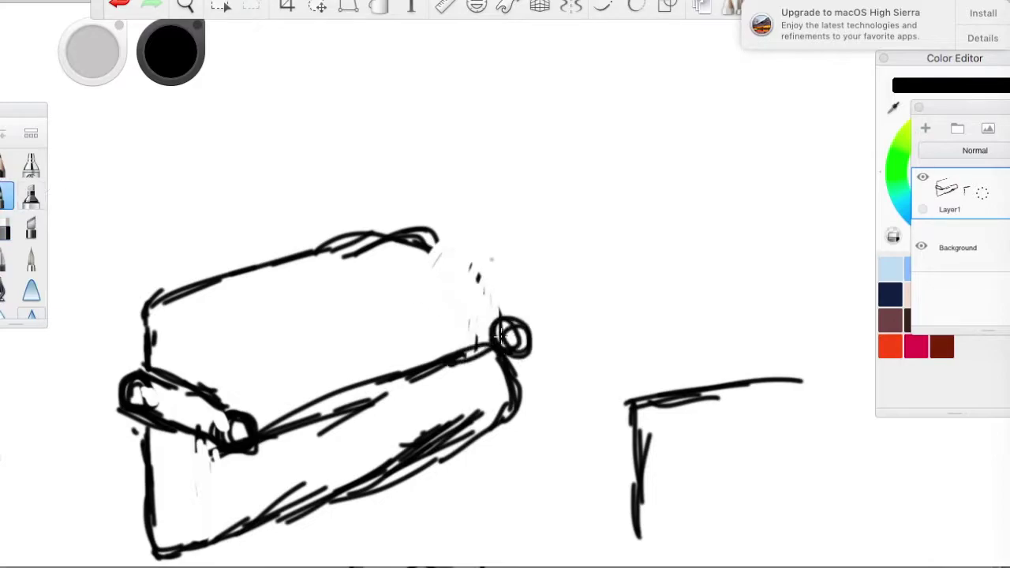
Step: Sketch the couch's far armrest roughly, along with the rounded outline of a dresser beside the couch
drag(466, 261, 505, 327)
mouse_move(771, 383)
mouse_down()
mouse_move(852, 377)
mouse_move(1004, 418)
mouse_move(1007, 505)
mouse_move(636, 553)
mouse_up()
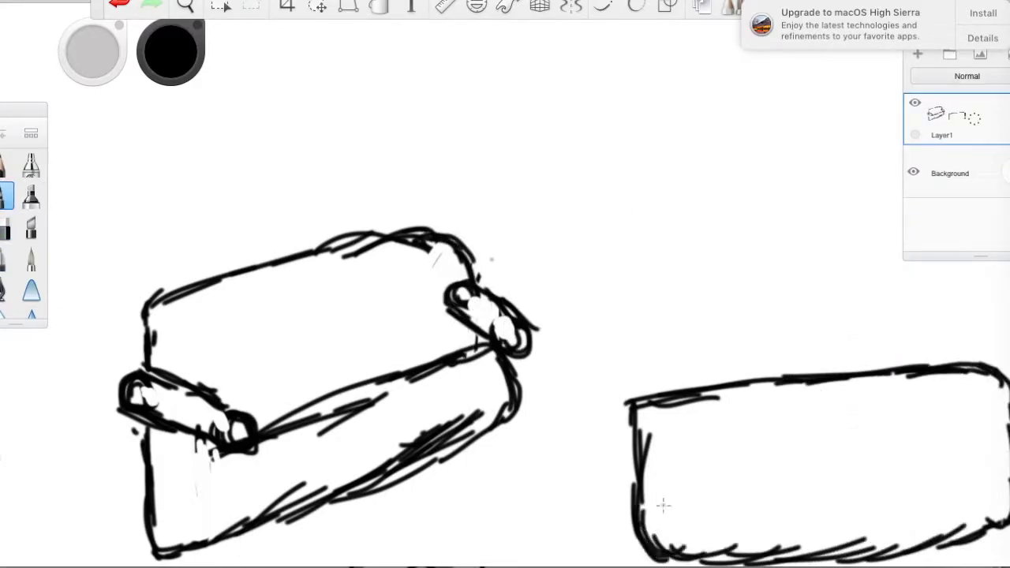
drag(631, 505, 640, 544)
drag(789, 370, 812, 376)
mouse_move(647, 564)
mouse_down()
mouse_move(598, 442)
mouse_move(631, 399)
mouse_up()
Step: Sketch the dresser's side panel and a rounded TV with two small feet standing on top of the dresser
drag(965, 108, 58, 114)
mouse_move(758, 290)
mouse_down()
mouse_move(777, 360)
mouse_move(789, 207)
mouse_up()
mouse_move(769, 225)
mouse_down()
mouse_move(998, 201)
mouse_move(986, 316)
mouse_up()
drag(999, 319, 917, 339)
drag(807, 253, 811, 316)
key(super+z)
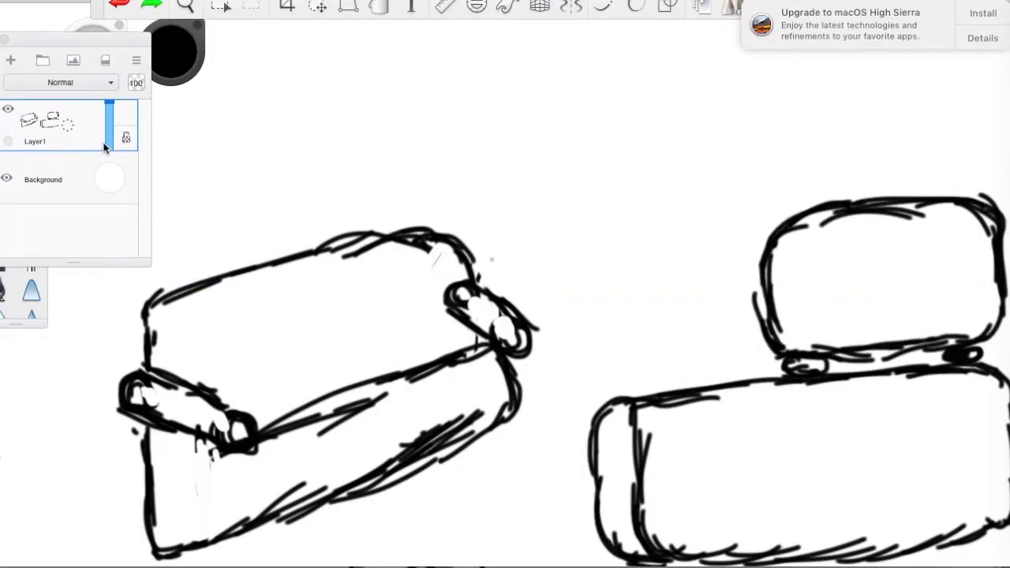
Step: Fade the rough sketch layer, add a new layer above it, and set up smoothed inking with a steady stroke of 40
click(106, 148)
key(b)
mouse_move(147, 418)
mouse_down()
mouse_move(456, 438)
mouse_move(160, 559)
mouse_move(493, 417)
mouse_up()
key(super+z)
key(])
key(super+z)
key(super+z)
drag(512, 347, 305, 514)
key(super+z)
key(r)
Step: Try to ink the bottom and side edges of the couch's base, then undo the strokes
drag(660, 191, 468, 476)
drag(170, 553, 505, 461)
drag(495, 349, 517, 426)
drag(144, 432, 162, 552)
key(super+z)
key(super+z)
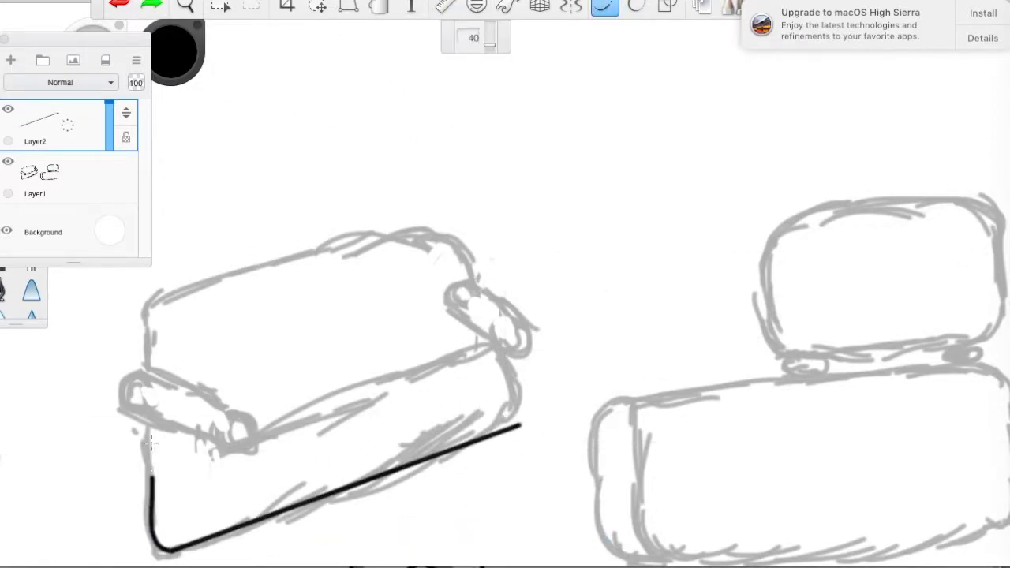
key(super+z)
key(super+z)
Step: Ink the couch base's sides and bottom edge in black, with the steady stroke raised to 50
drag(496, 353, 504, 416)
drag(142, 454, 188, 545)
drag(145, 424, 148, 458)
drag(505, 414, 348, 510)
key(super+z)
click(474, 40)
drag(190, 544, 347, 489)
key(super+z)
drag(502, 415, 190, 544)
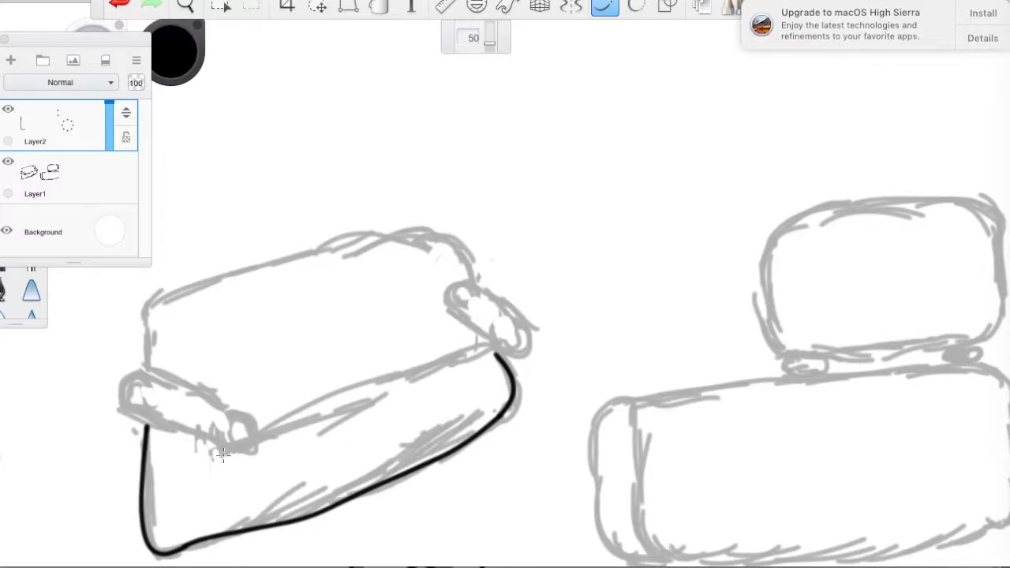
Step: Ink the couch's far armrest as a closed rounded outline and try outlining the near armrest
mouse_move(517, 355)
mouse_down()
mouse_move(505, 348)
mouse_move(528, 355)
mouse_move(453, 284)
mouse_up()
key(super+z)
key(super+z)
drag(142, 430, 261, 31)
key(super+z)
drag(236, 451, 248, 430)
key(super+z)
drag(529, 361, 505, 309)
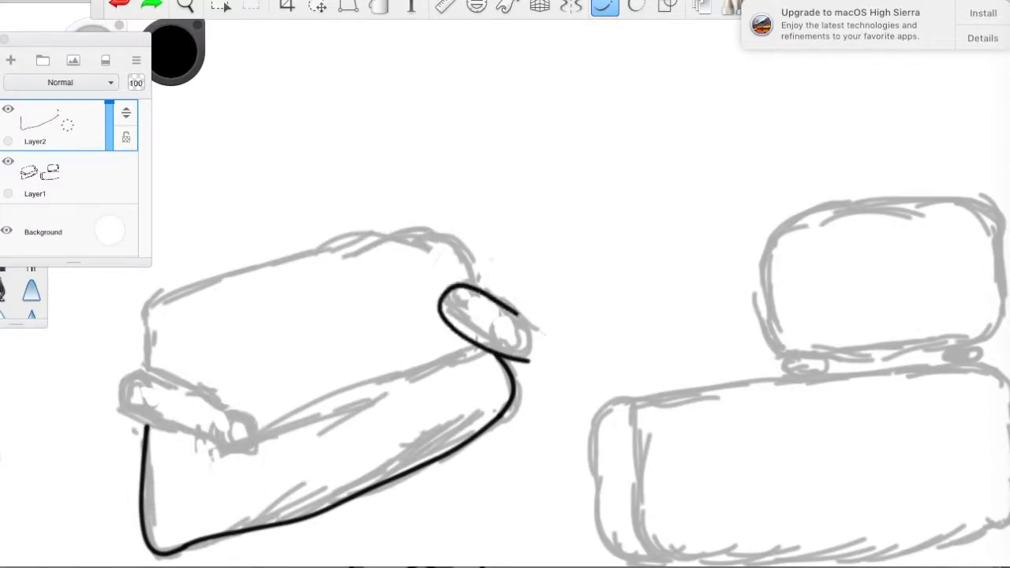
drag(251, 418, 118, 379)
key(super+z)
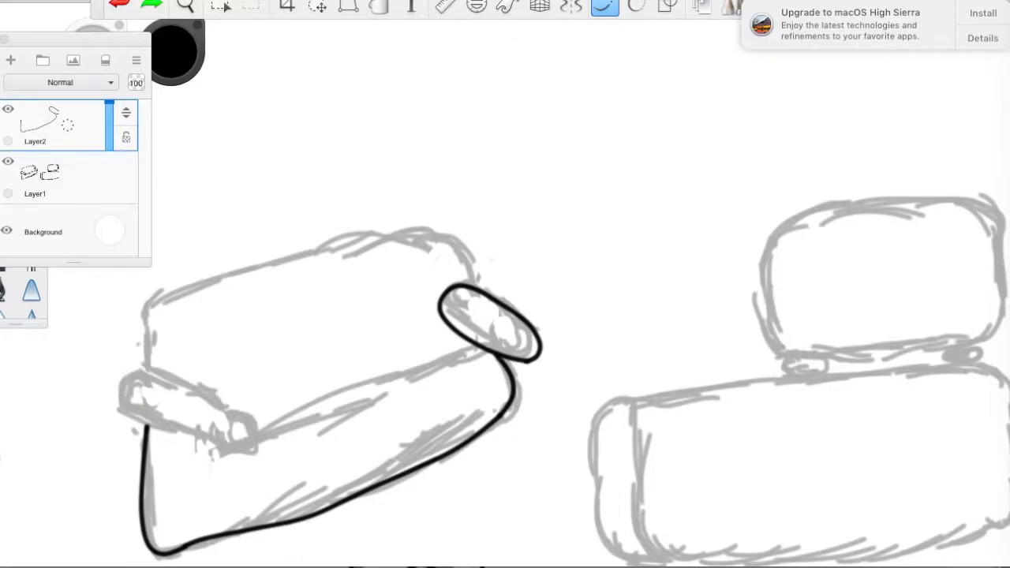
Step: Undo all inked couch lines on the new layer
key(super+z)
key(super+z)
key(super+z)
key(super+z)
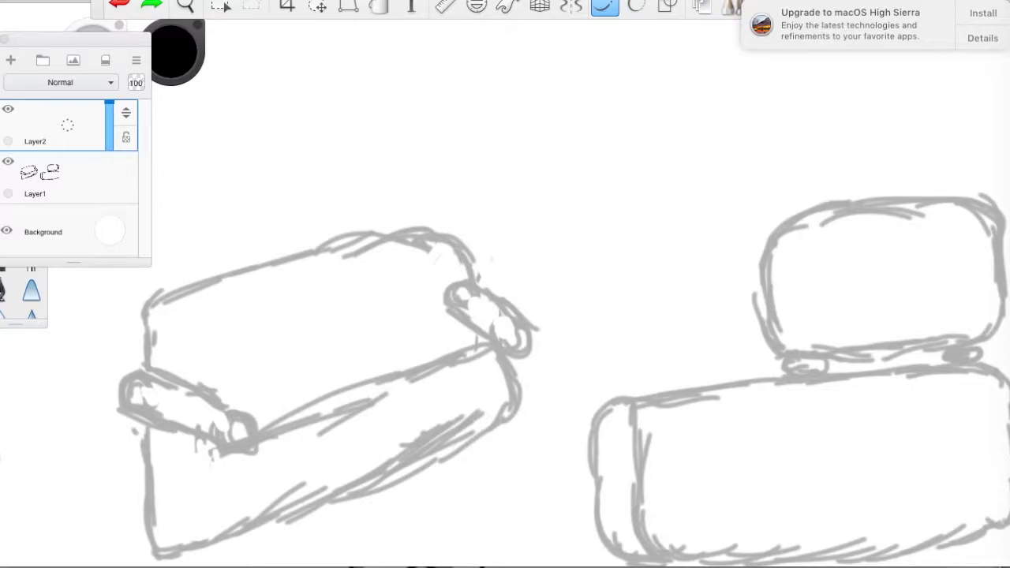
Step: Ink the couch's base and near armrest over the sketch with a steady stroke of 35
mouse_move(494, 350)
mouse_down()
mouse_move(513, 415)
mouse_move(147, 485)
mouse_move(257, 448)
mouse_up()
key(ctrl+z)
mouse_move(209, 400)
mouse_down()
mouse_move(259, 432)
mouse_move(219, 404)
mouse_up()
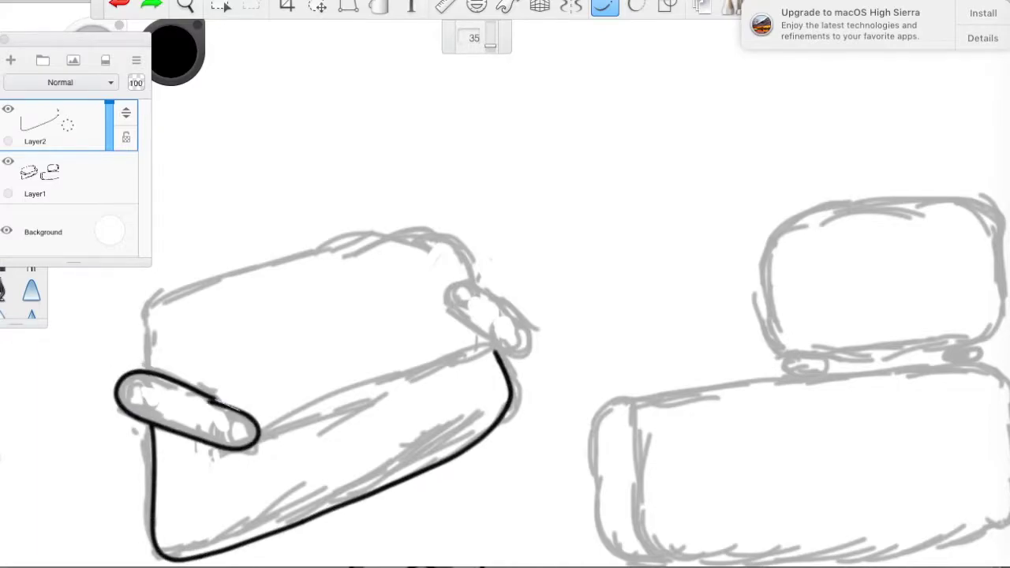
Step: Ink the couch's backrest, far armrest and the seat line between the two armrests
mouse_move(476, 282)
mouse_down()
mouse_move(462, 246)
mouse_move(140, 369)
mouse_up()
drag(477, 351, 465, 284)
key(ctrl+z)
drag(260, 431, 485, 348)
key(ctrl+z)
drag(261, 431, 484, 349)
drag(592, 560, 659, 501)
key(ctrl+z)
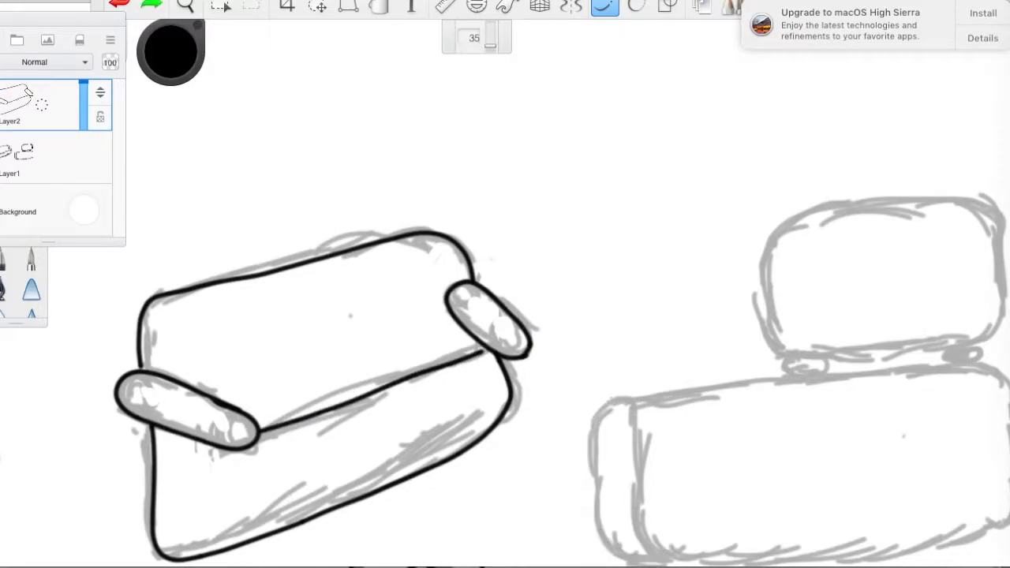
Step: Try to ink the dresser's outer edge over the sketch, then undo the strokes
drag(601, 565, 868, 371)
key(ctrl+z)
drag(620, 484, 638, 402)
key(ctrl+z)
mouse_move(607, 564)
mouse_down()
mouse_move(812, 388)
mouse_move(1006, 380)
mouse_move(601, 500)
mouse_move(1002, 379)
mouse_move(998, 544)
mouse_move(605, 438)
mouse_up()
key(ctrl+z)
key(ctrl+z)
key(ctrl+z)
key(ctrl+z)
Step: Ink the TV's rounded outline and fill its two feet solid black
key(m)
mouse_move(843, 381)
mouse_down()
mouse_move(793, 386)
mouse_move(821, 371)
mouse_move(793, 372)
mouse_up()
key(b)
key(m)
drag(940, 348, 983, 369)
key(b)
drag(951, 357, 935, 377)
click(604, 6)
mouse_move(843, 357)
mouse_down()
mouse_move(777, 351)
mouse_move(957, 356)
mouse_move(813, 357)
mouse_up()
Step: Draw two small stick figures on the TV screen with a thin line and a steady stroke of 10
drag(794, 288, 808, 287)
drag(837, 286, 834, 288)
key(ctrl+z)
key(ctrl+z)
key(ctrl+z)
drag(813, 239, 817, 280)
key(ctrl+z)
mouse_move(819, 282)
mouse_down()
mouse_move(816, 317)
mouse_move(826, 296)
mouse_move(816, 266)
mouse_move(841, 281)
mouse_up()
drag(900, 253, 890, 300)
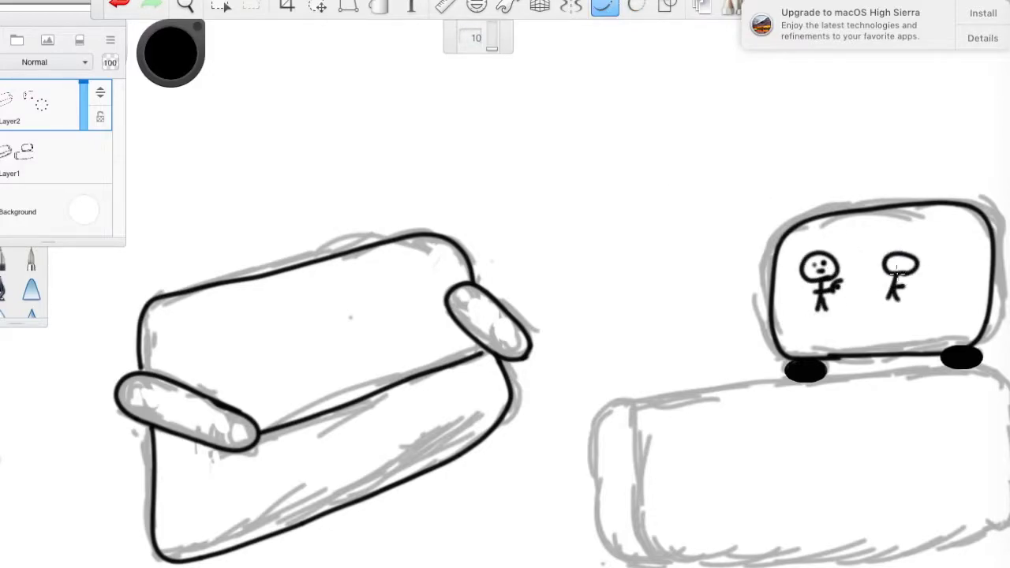
Step: Undo the stick figures on the TV screen
key(ctrl+z)
key(ctrl+z)
key(ctrl+z)
key(ctrl+z)
key(ctrl+z)
Step: Try to ink the dresser's top and side edges with a steady stroke of 35, then undo them
mouse_move(995, 368)
mouse_down()
mouse_move(593, 474)
mouse_move(595, 543)
mouse_up()
drag(999, 367, 999, 541)
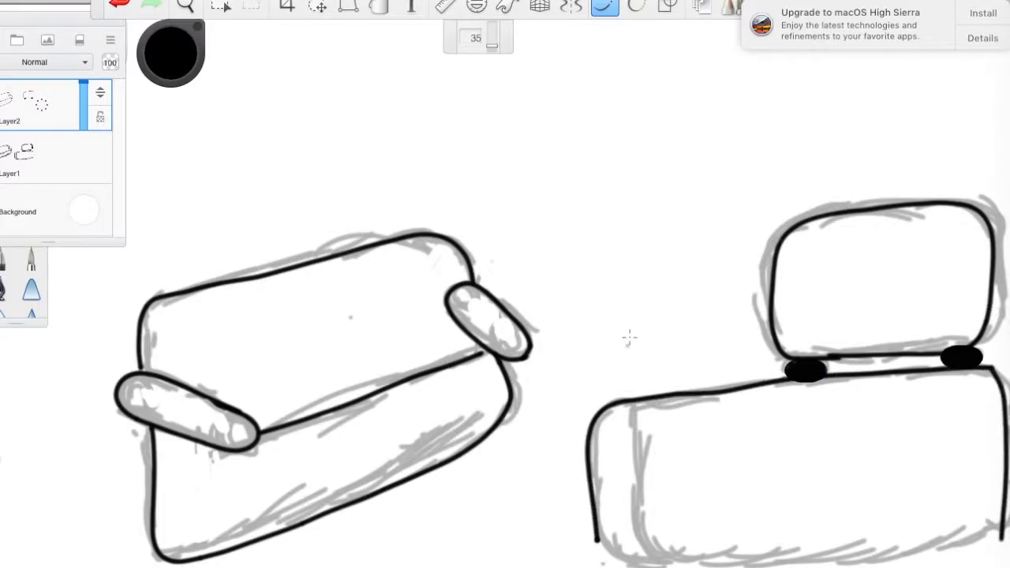
key(ctrl+z)
key(ctrl+z)
drag(600, 503, 739, 384)
key(ctrl+z)
Step: Ink the dresser's rounded outline with a steady stroke of 40 and three small drawers with handles on its front
mouse_move(599, 552)
mouse_down()
mouse_move(745, 385)
mouse_move(1006, 372)
mouse_up()
mouse_move(615, 472)
mouse_down()
mouse_move(664, 489)
mouse_move(706, 436)
mouse_up()
key(ctrl+z)
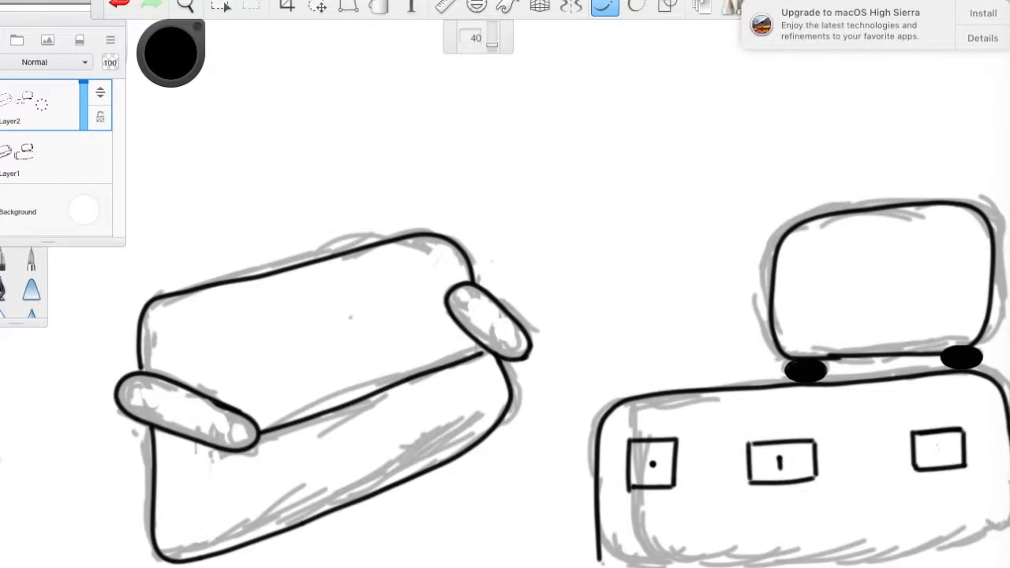
Step: Hide the sketch layer and fill the couch's backrest and near armrest with light gray
click(10, 142)
click(220, 6)
click(351, 317)
click(379, 7)
click(315, 316)
click(185, 410)
Step: Fill the couch's far armrest and its seat base with the same light gray
click(220, 6)
click(489, 320)
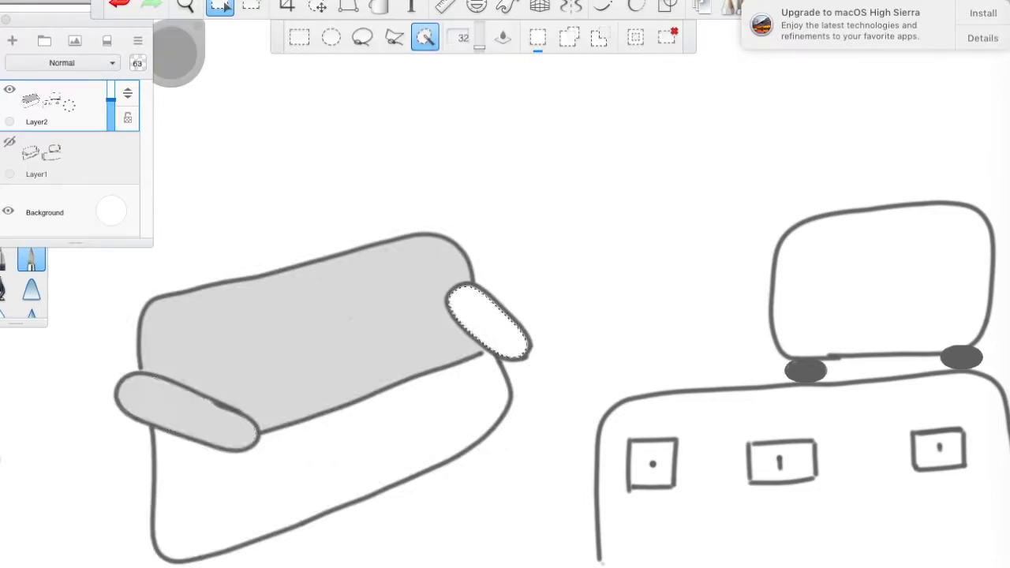
click(379, 6)
click(489, 319)
click(220, 6)
click(379, 6)
click(331, 489)
Step: Select the TV and dresser with a rectangular selection, and cut and paste them onto their own layer
click(220, 6)
click(300, 37)
drag(559, 189, 1009, 564)
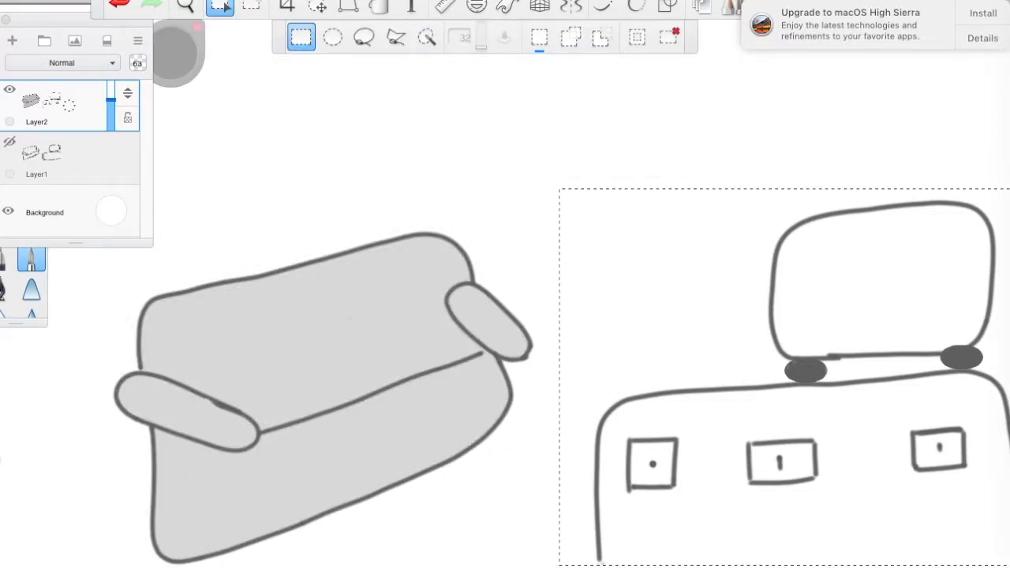
key(ctrl+x)
key(ctrl+v)
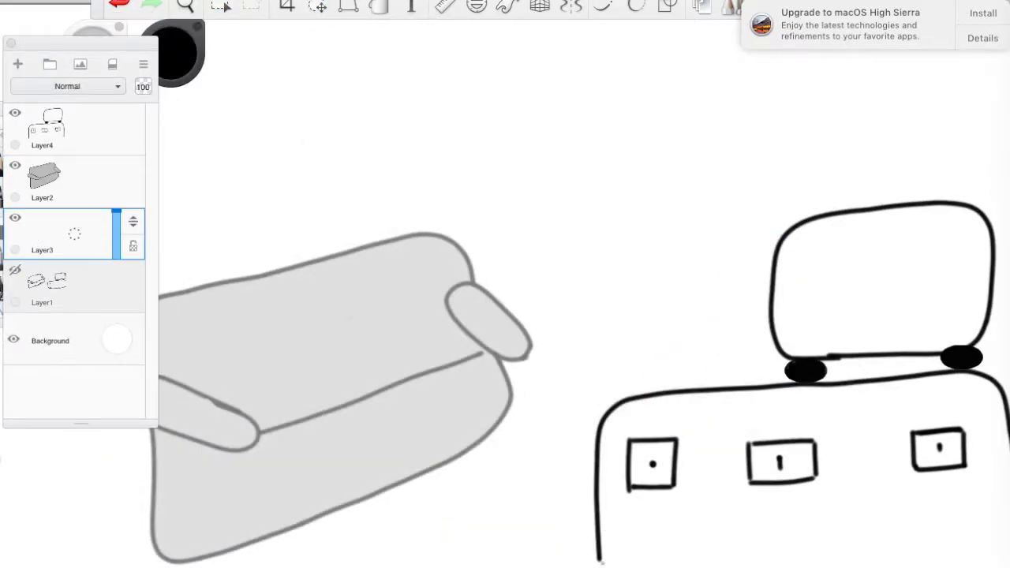
Step: Open the color editor and choose a dark red as the painting color
click(172, 52)
click(903, 168)
drag(79, 42, 533, 172)
drag(124, 158, 11, 451)
click(915, 426)
key(ctrl+z)
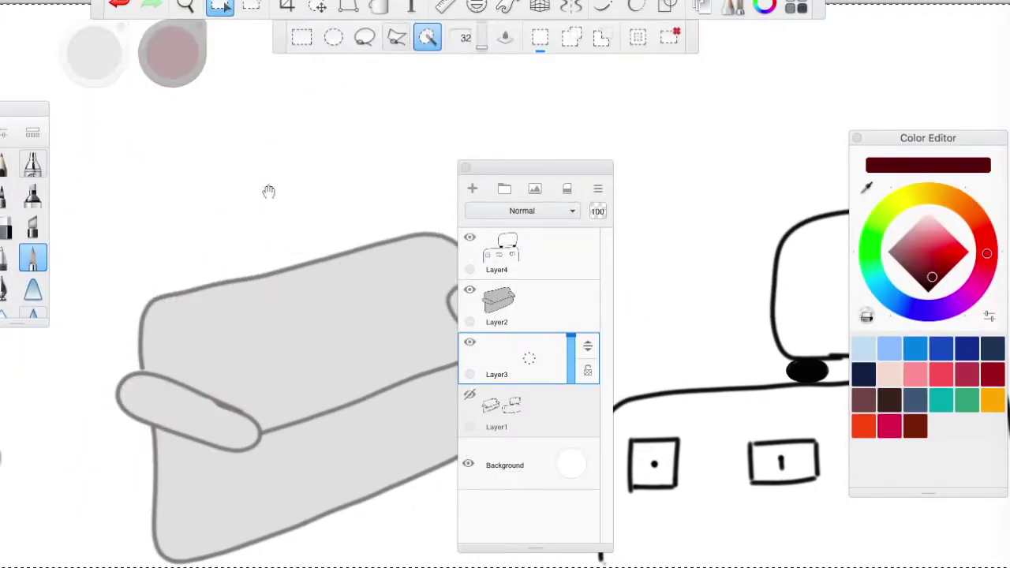
Step: Place the empty Layer3 directly beneath the TV and dresser line layer and clear the selection
click(513, 253)
drag(513, 359, 513, 252)
click(513, 305)
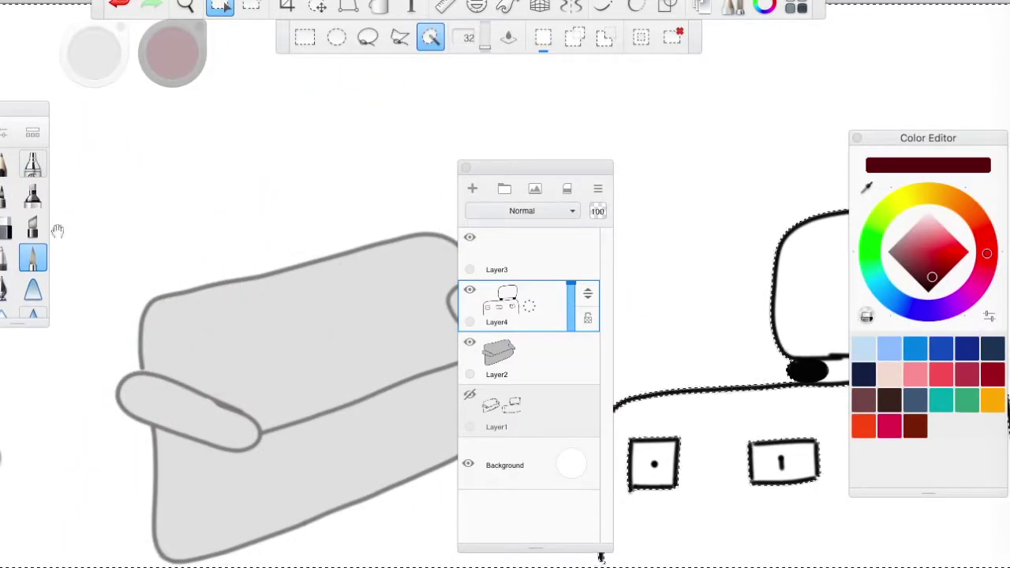
click(222, 112)
click(6, 288)
key(ctrl+z)
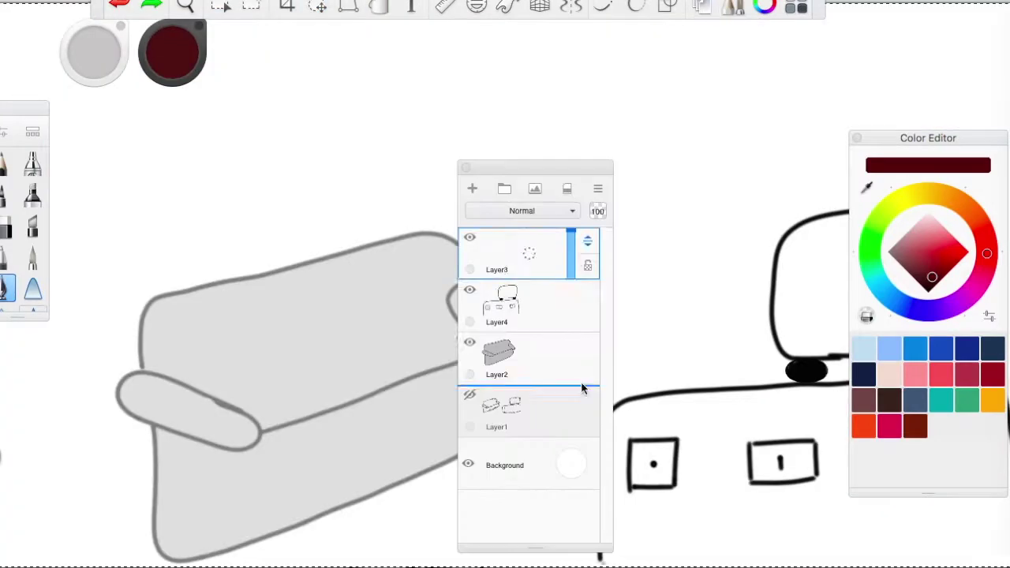
click(220, 6)
click(438, 37)
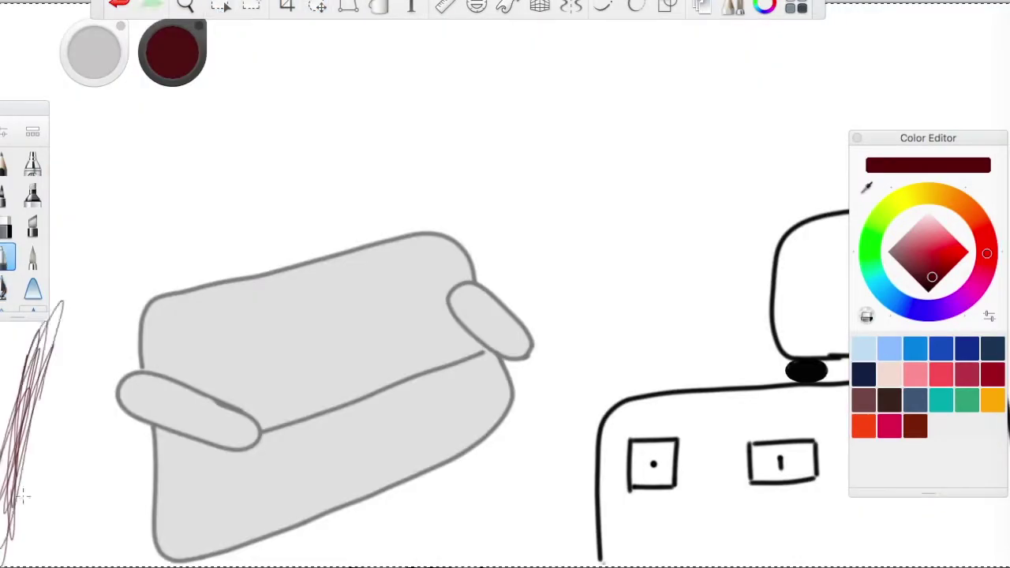
click(220, 6)
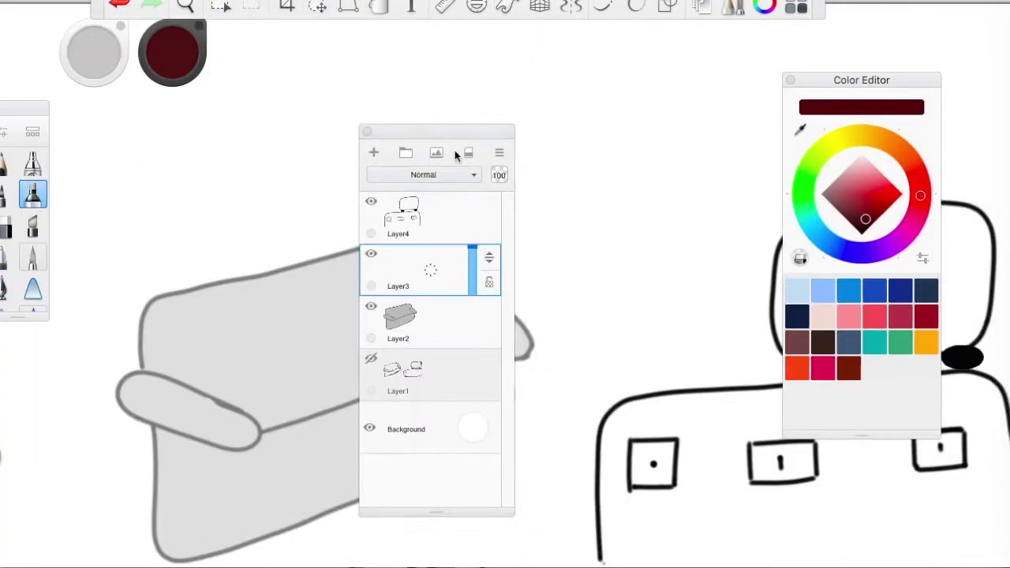
Step: Paint the dresser dark red on Layer3 and erase the paint spilling outside its outline, keeping the drawers filled
drag(544, 426, 765, 392)
key(ctrl+z)
mouse_move(601, 556)
mouse_down()
mouse_move(608, 394)
mouse_move(990, 418)
mouse_move(998, 501)
mouse_move(703, 418)
mouse_move(660, 547)
mouse_move(675, 531)
mouse_move(951, 555)
mouse_up()
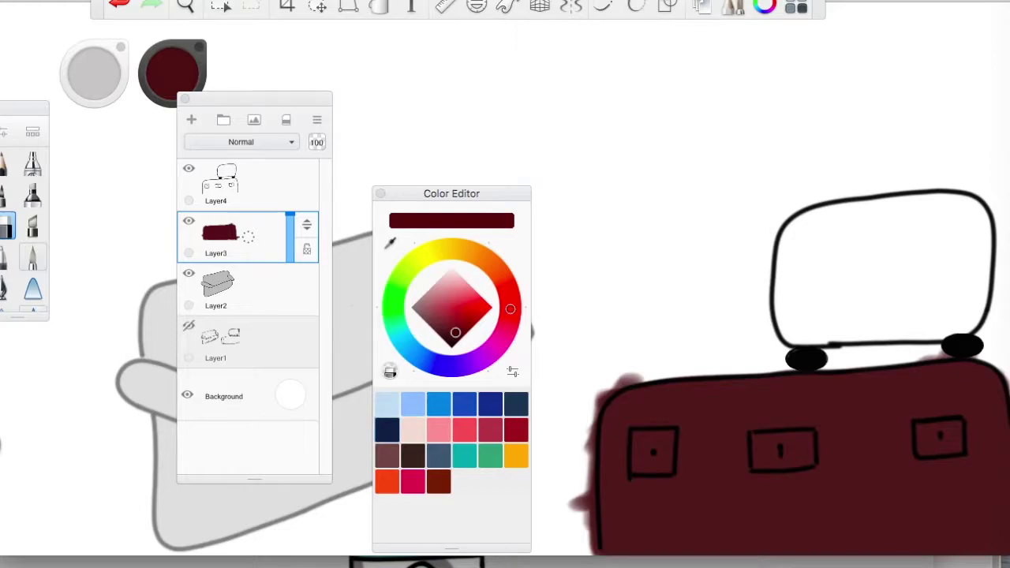
mouse_move(595, 557)
mouse_down()
mouse_move(588, 402)
mouse_move(642, 485)
mouse_move(651, 452)
mouse_up()
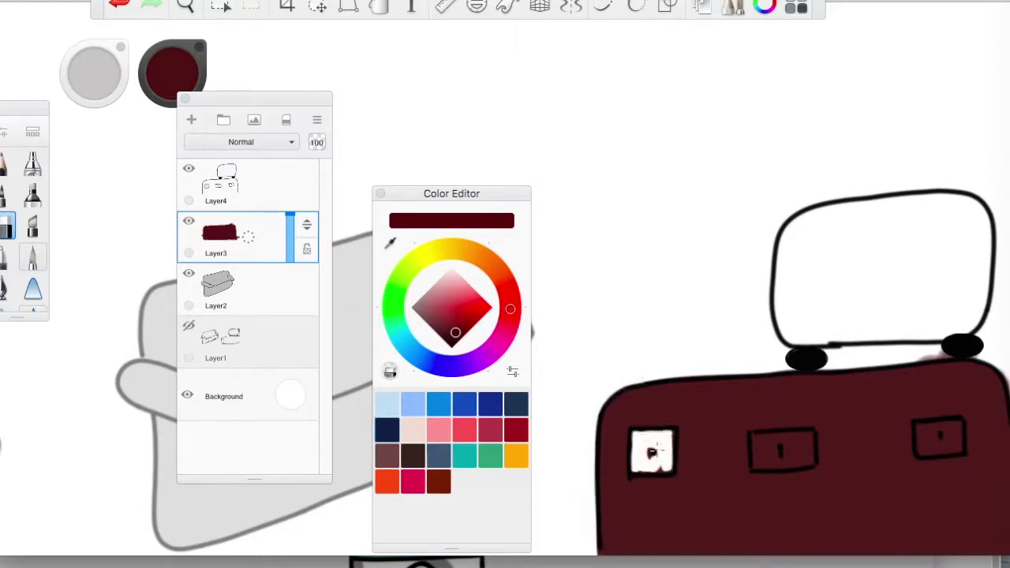
key(ctrl+z)
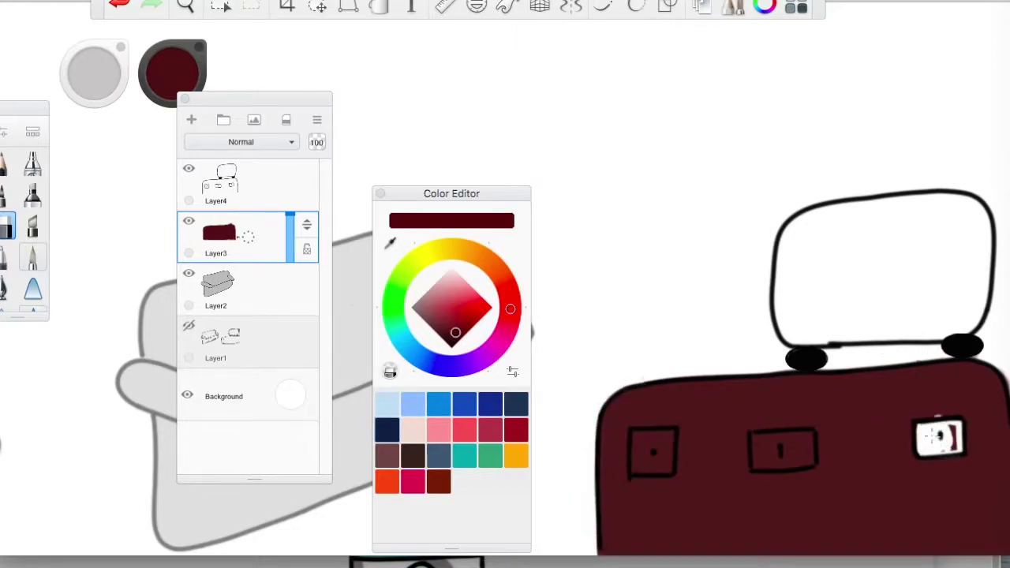
key(ctrl+z)
Step: Add a layer above the red fill, shade the dresser's left edge and drawers in darker red, and erase the overspill
key(ctrl+shift+n)
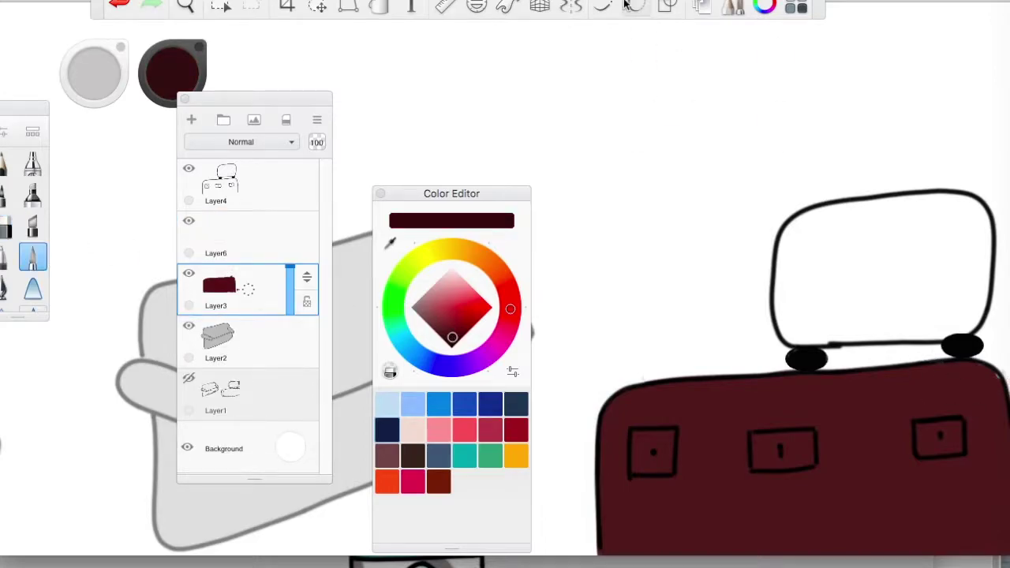
drag(605, 547, 667, 365)
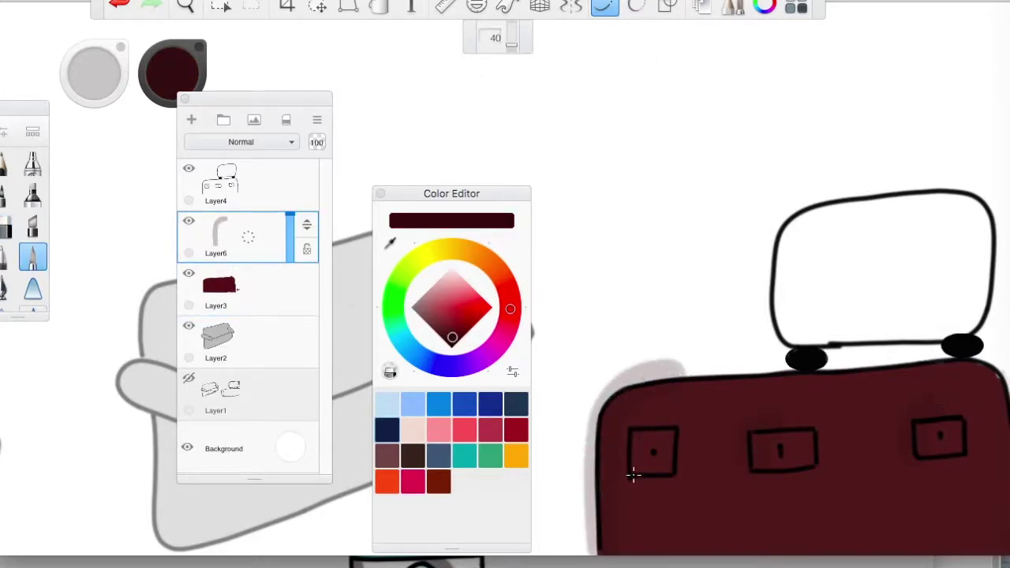
key(e)
mouse_move(596, 553)
mouse_down()
mouse_move(593, 398)
mouse_move(683, 361)
mouse_up()
Step: Paint pale pink highlights along the dresser's top right corner and right edge, inside the drawers, and on the TV screen
click(413, 430)
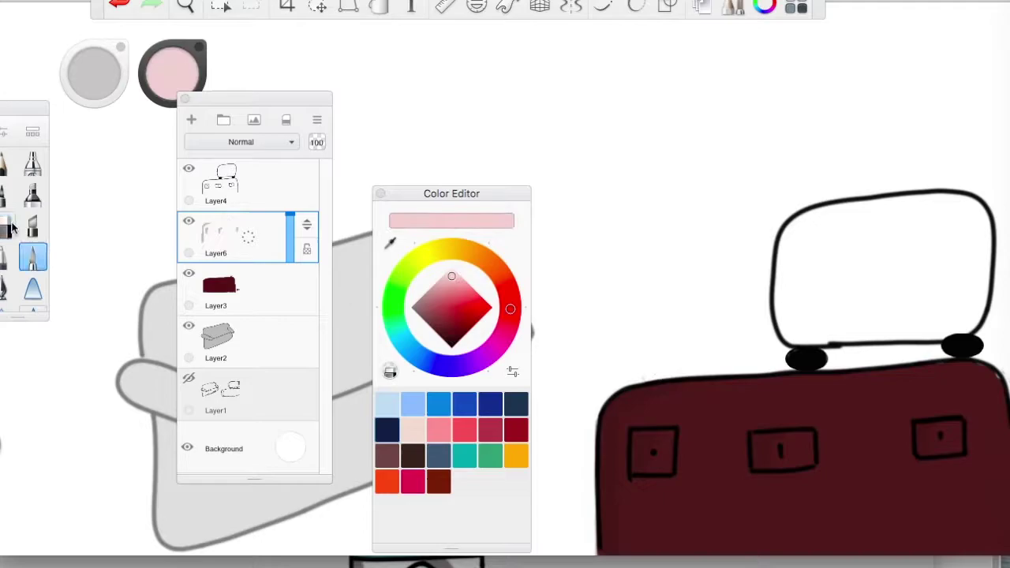
click(32, 226)
drag(947, 363, 1005, 487)
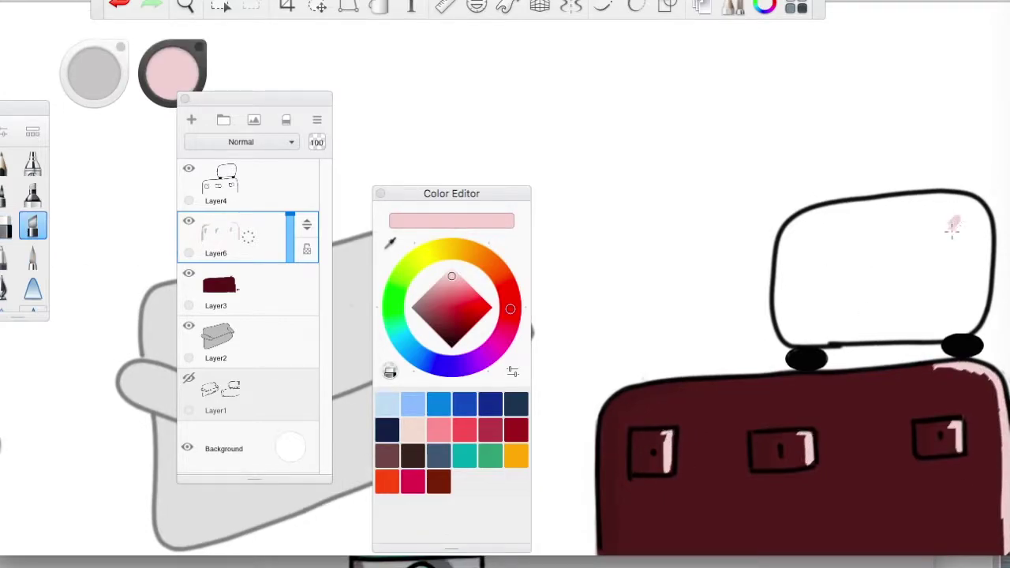
key(b)
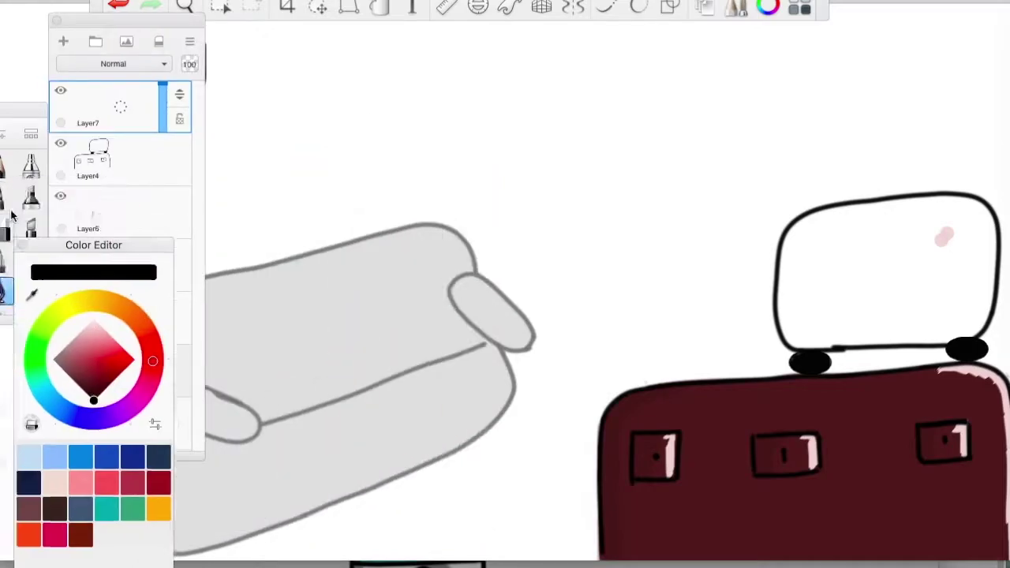
Step: Sketch the character's round head in black over the couch's back corner on Layer7, erasing and redrawing its outline
mouse_move(352, 260)
mouse_down()
mouse_move(356, 288)
mouse_move(442, 166)
mouse_move(465, 260)
mouse_move(332, 208)
mouse_move(450, 221)
mouse_up()
key(e)
mouse_move(308, 284)
mouse_down()
mouse_move(312, 228)
mouse_move(465, 197)
mouse_move(442, 276)
mouse_up()
mouse_move(438, 318)
mouse_down()
mouse_move(374, 296)
mouse_move(379, 162)
mouse_move(426, 169)
mouse_move(383, 277)
mouse_up()
click(71, 168)
click(40, 168)
mouse_move(396, 201)
mouse_down()
mouse_move(433, 279)
mouse_move(462, 282)
mouse_move(394, 315)
mouse_move(462, 322)
mouse_move(450, 282)
mouse_move(419, 273)
mouse_move(396, 306)
mouse_up()
key(e)
key(e)
key(e)
key(e)
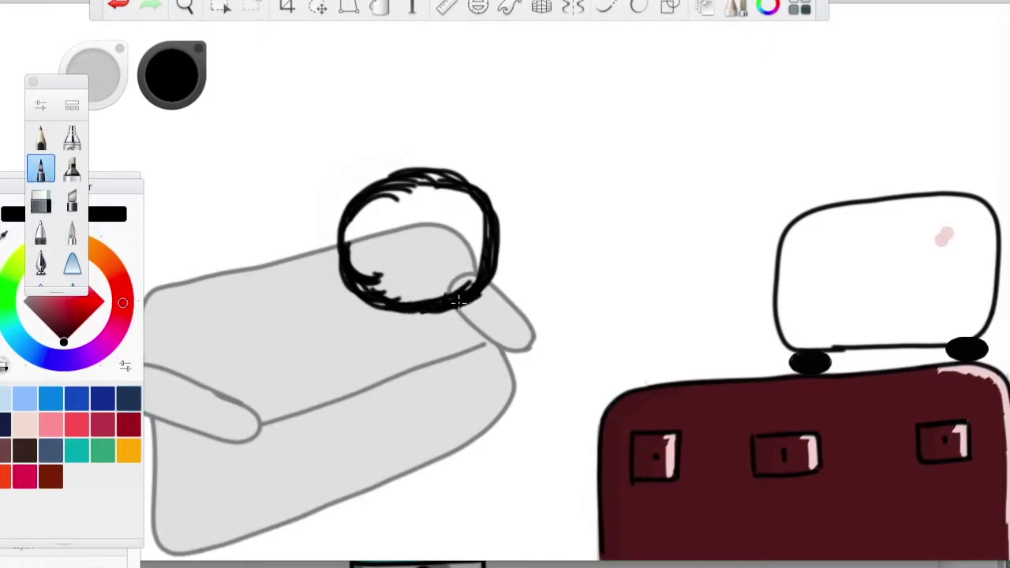
drag(490, 280, 462, 308)
key(e)
drag(484, 216, 485, 265)
key(e)
Step: Sketch the character's body beneath the head with a collar, straight sides, two feet and a sweater hem
mouse_move(375, 364)
mouse_down()
mouse_move(415, 485)
mouse_move(470, 495)
mouse_up()
drag(466, 320, 494, 464)
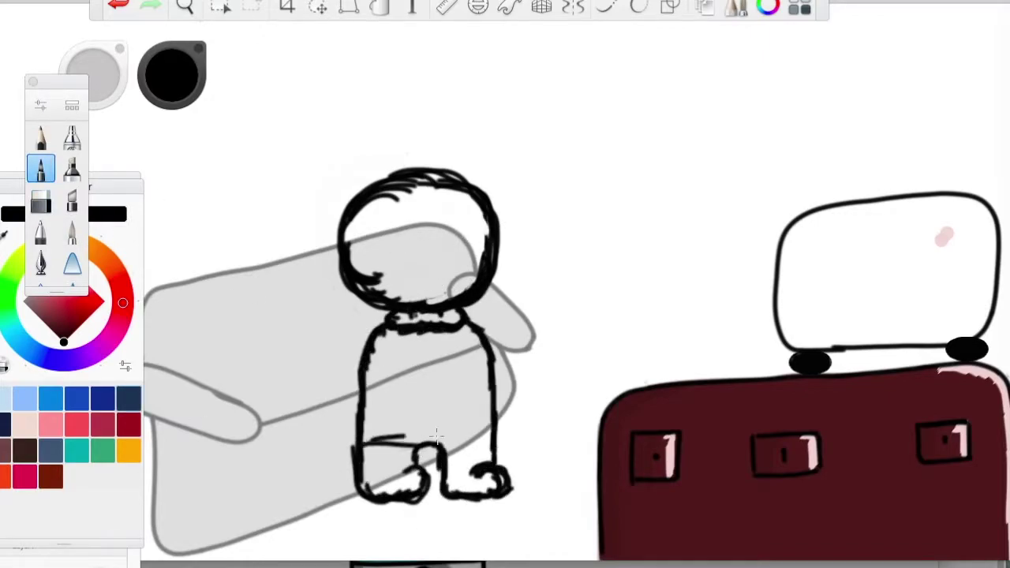
drag(368, 444, 491, 435)
Step: Sketch two bent arms with rounded hands across the torso and clean up the body side line
mouse_move(371, 367)
mouse_down()
mouse_move(404, 403)
mouse_move(423, 399)
mouse_up()
key(ctrl+z)
mouse_move(483, 356)
mouse_down()
mouse_move(448, 386)
mouse_move(486, 398)
mouse_up()
drag(371, 398, 365, 497)
key(e)
drag(357, 493, 363, 428)
key(e)
drag(416, 398, 473, 394)
key(e)
drag(446, 371, 466, 402)
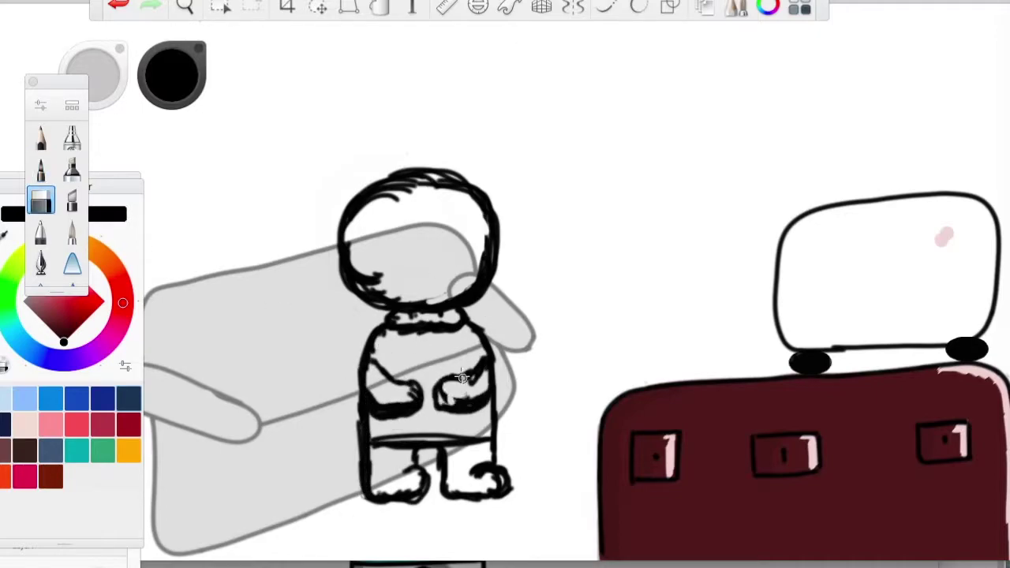
Step: Add cuff stripes to the sleeves, sketch a game controller above the hands and touch up the foot line
key(e)
drag(377, 379, 398, 403)
drag(464, 377, 486, 399)
drag(410, 377, 402, 370)
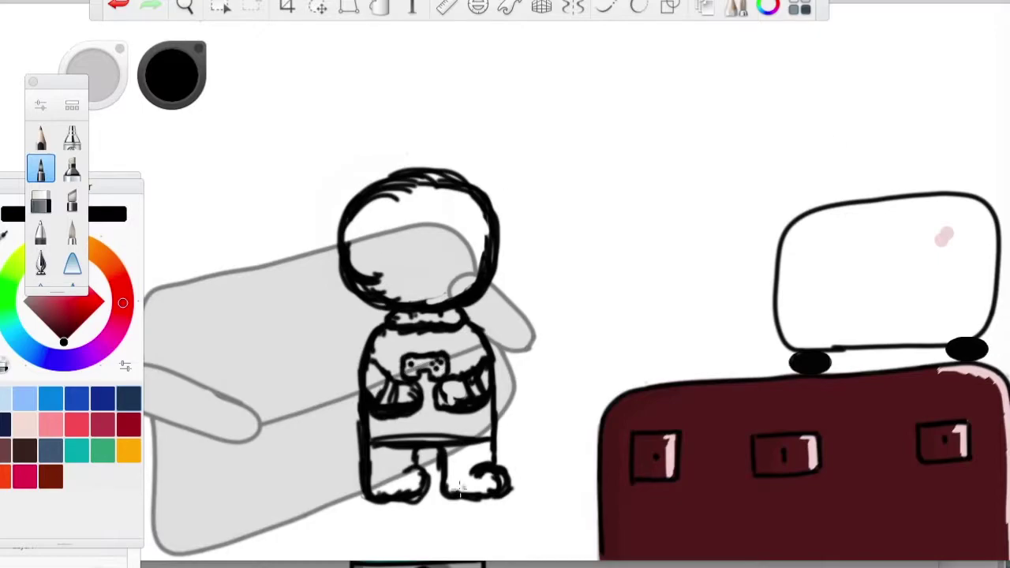
drag(453, 488, 472, 494)
drag(375, 178, 483, 157)
key(ctrl+z)
drag(359, 197, 324, 312)
key(ctrl+z)
drag(379, 149, 327, 292)
key(ctrl+z)
drag(355, 256, 360, 261)
key(ctrl+z)
Step: Sketch the hair with swooping bangs, two side locks, a small tuft and a full outer outline around the head
drag(410, 237, 477, 237)
drag(371, 237, 430, 209)
drag(378, 261, 379, 296)
drag(331, 252, 355, 324)
mouse_move(352, 324)
mouse_down()
mouse_move(332, 154)
mouse_move(363, 146)
mouse_up()
mouse_move(359, 150)
mouse_down()
mouse_move(478, 150)
mouse_move(525, 229)
mouse_up()
drag(517, 213, 505, 280)
key(ctrl+z)
drag(494, 237, 497, 280)
Step: Erase the head outline and stray lines that run through the inside of the hair sketch
key(e)
drag(347, 261, 358, 269)
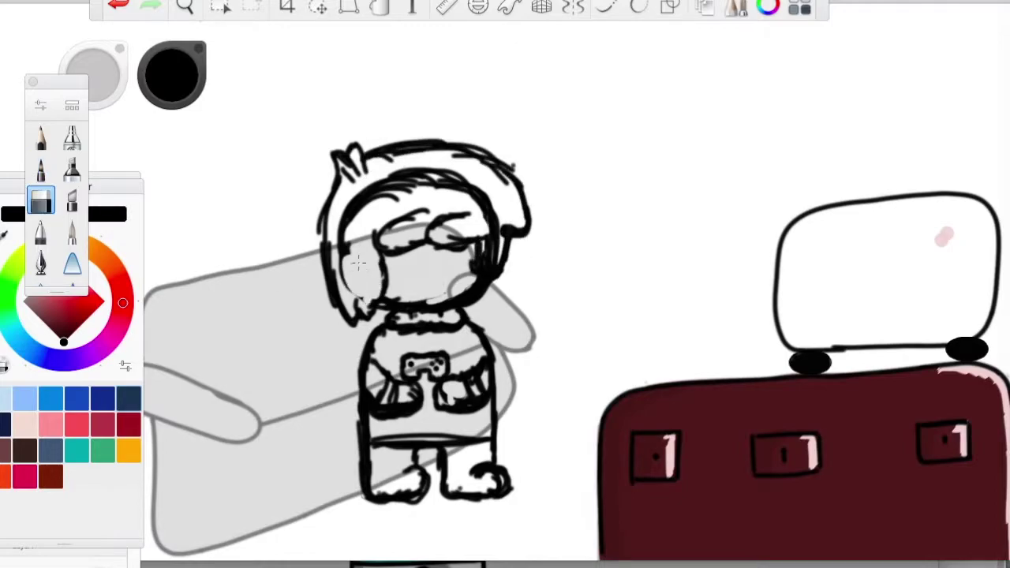
key(e)
mouse_move(419, 211)
mouse_down()
mouse_move(370, 272)
mouse_move(378, 311)
mouse_up()
key(e)
mouse_move(339, 237)
mouse_down()
mouse_move(434, 170)
mouse_move(497, 237)
mouse_up()
Step: Ink the jawline and the long pointed side lock of the hair on a new layer above the faded sketch
key(e)
drag(387, 308, 485, 276)
key(ctrl+z)
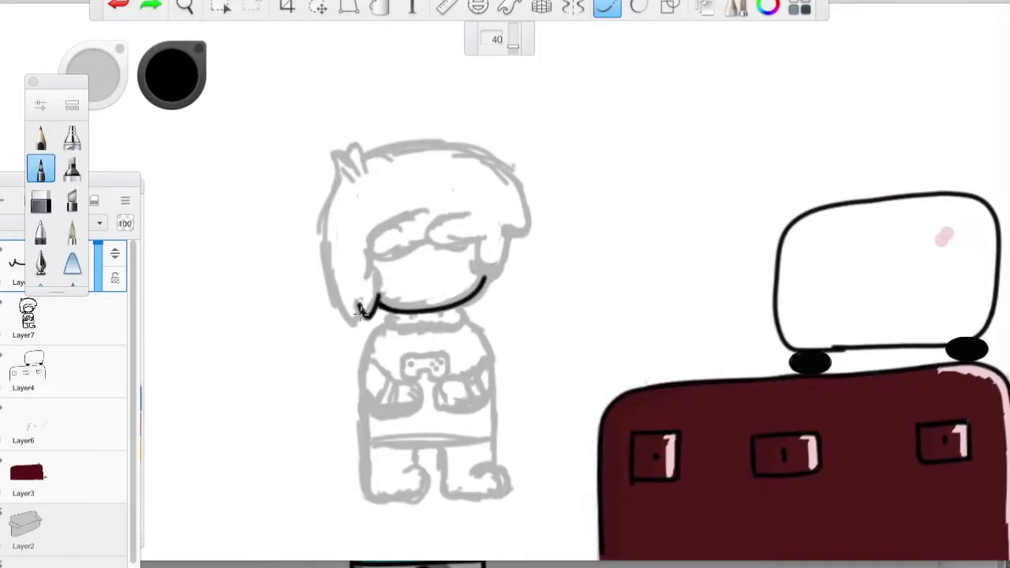
drag(340, 154, 356, 325)
key(ctrl+z)
drag(335, 199, 356, 324)
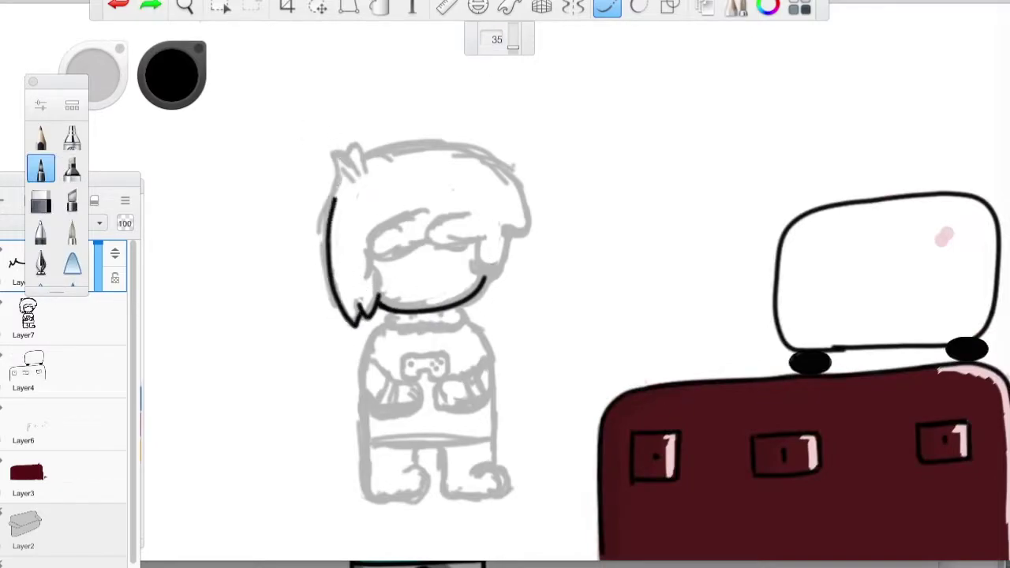
key(ctrl+z)
mouse_move(316, 162)
mouse_down()
mouse_move(359, 317)
mouse_move(318, 172)
mouse_up()
key(ctrl+z)
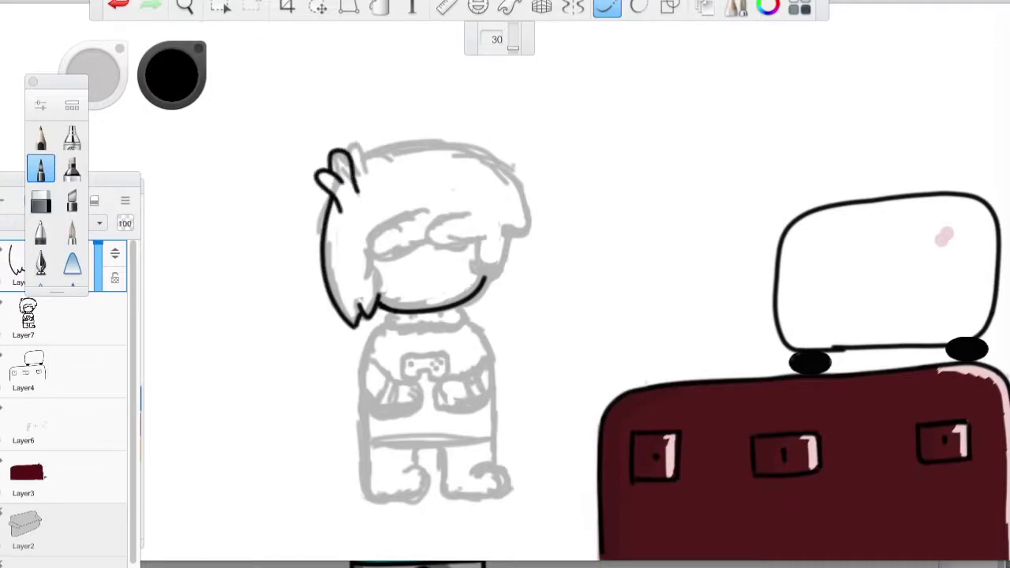
key(ctrl+z)
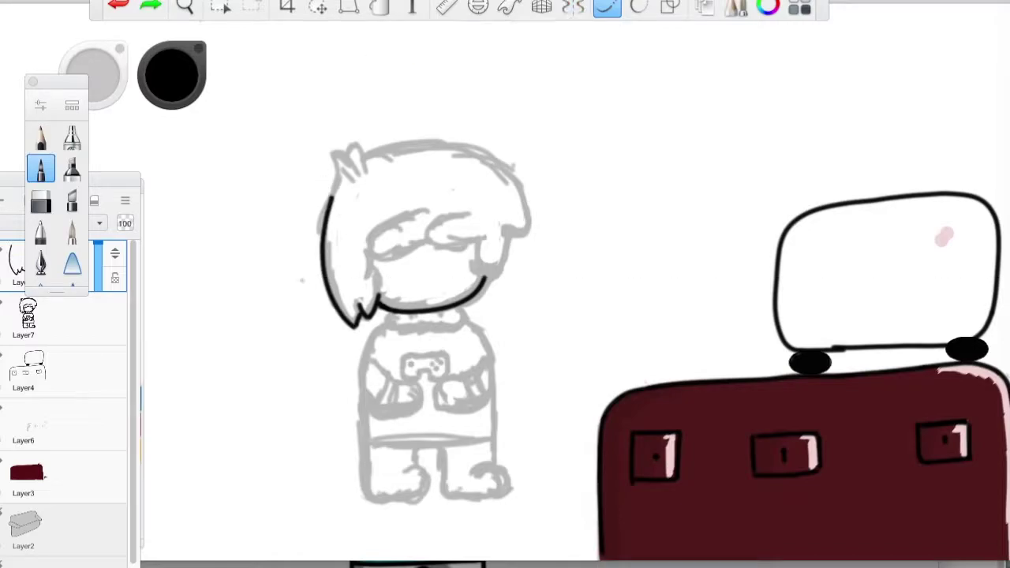
key(ctrl+z)
key(ctrl+z)
key(ctrl+shift+z)
key(ctrl+shift+z)
key(ctrl+z)
click(28, 316)
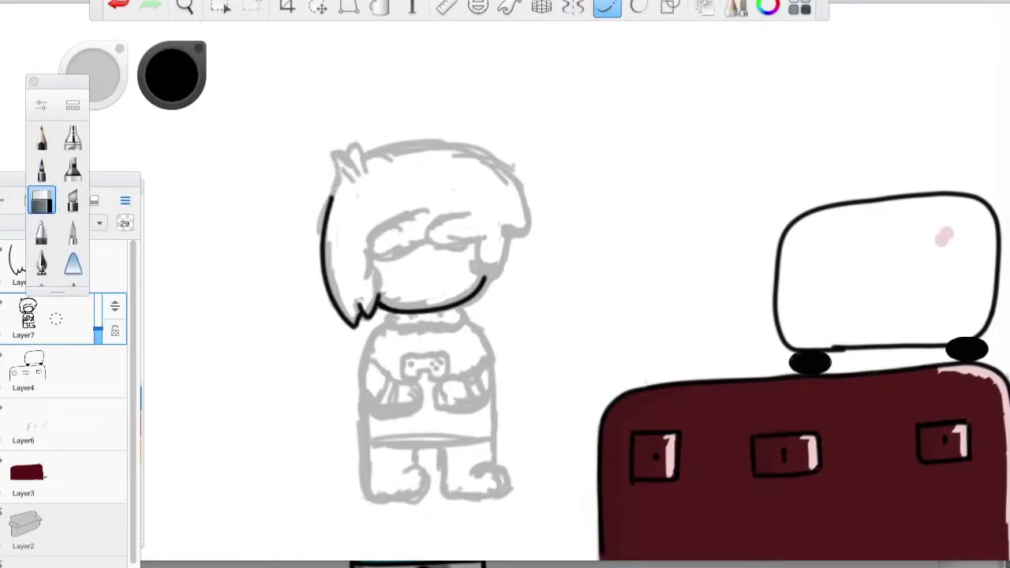
key(ctrl+z)
Step: Ink the hair tuft, the top curve of the hair and the bangs with the smoothed pen on Layer8
click(41, 168)
drag(336, 183, 325, 204)
key(ctrl+z)
key(ctrl+z)
key(ctrl+z)
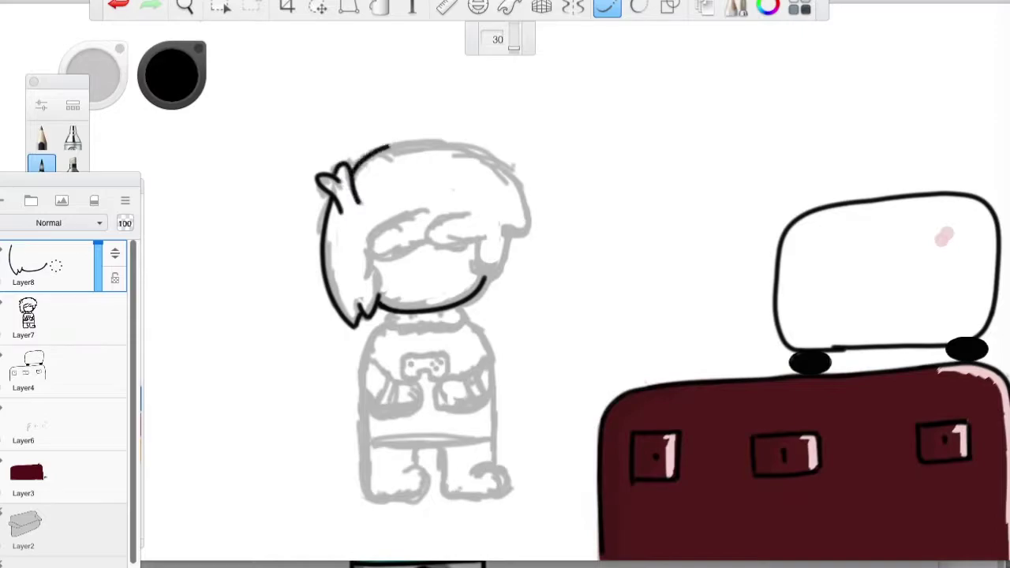
key(ctrl+z)
mouse_move(352, 163)
mouse_down()
mouse_move(513, 190)
mouse_move(514, 233)
mouse_up()
mouse_move(430, 207)
mouse_down()
mouse_move(367, 284)
mouse_move(383, 315)
mouse_up()
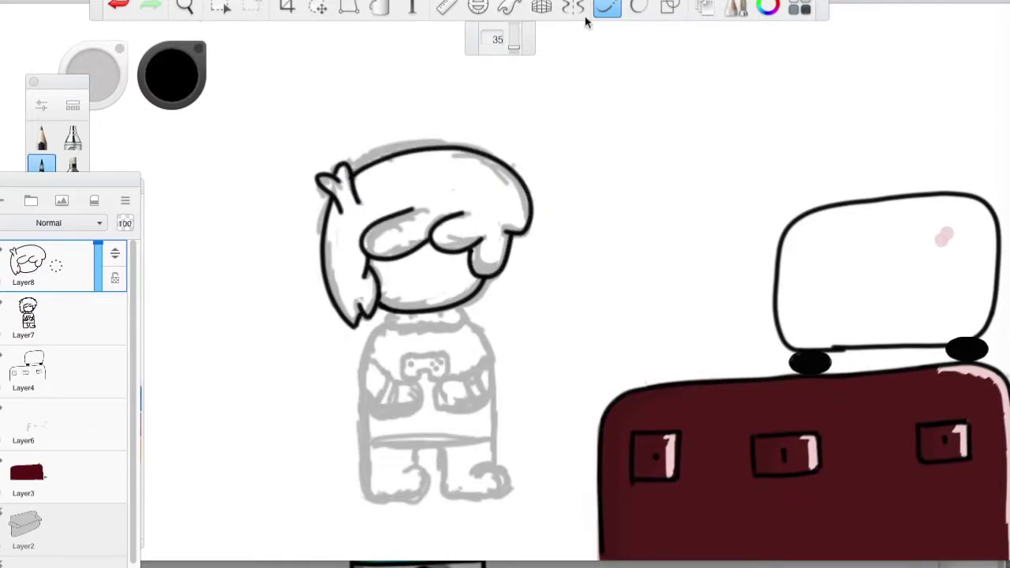
Step: Transform the inked head and hair on Layer8 so they are larger than the sketch beneath
key(ctrl+t)
drag(327, 176, 315, 170)
key(Return)
key(ctrl+z)
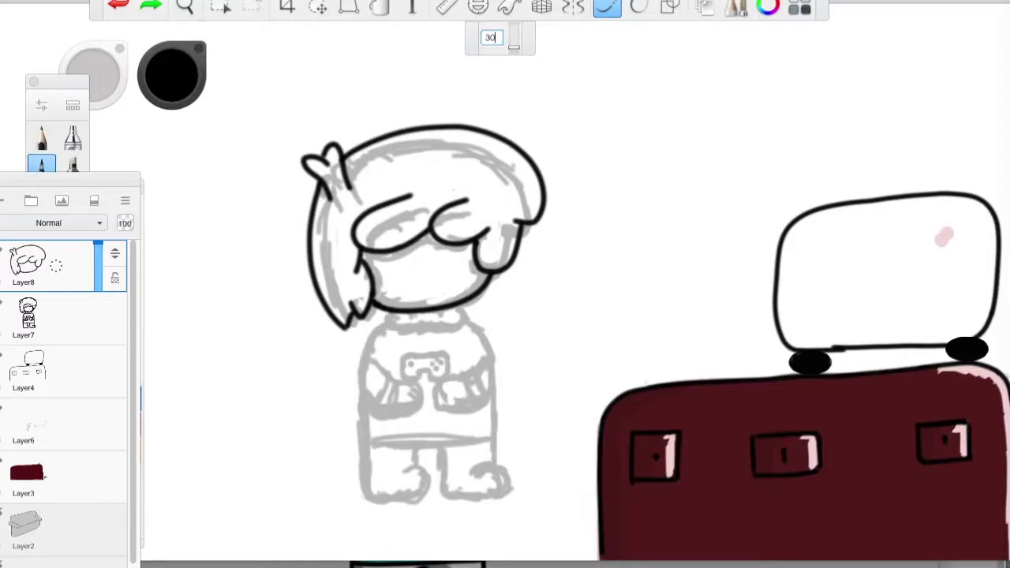
Step: Search YouTube for "instrumental music long" and browse the results
text(instrumental music long)
key(Return)
scroll(517, 396, down, 10)
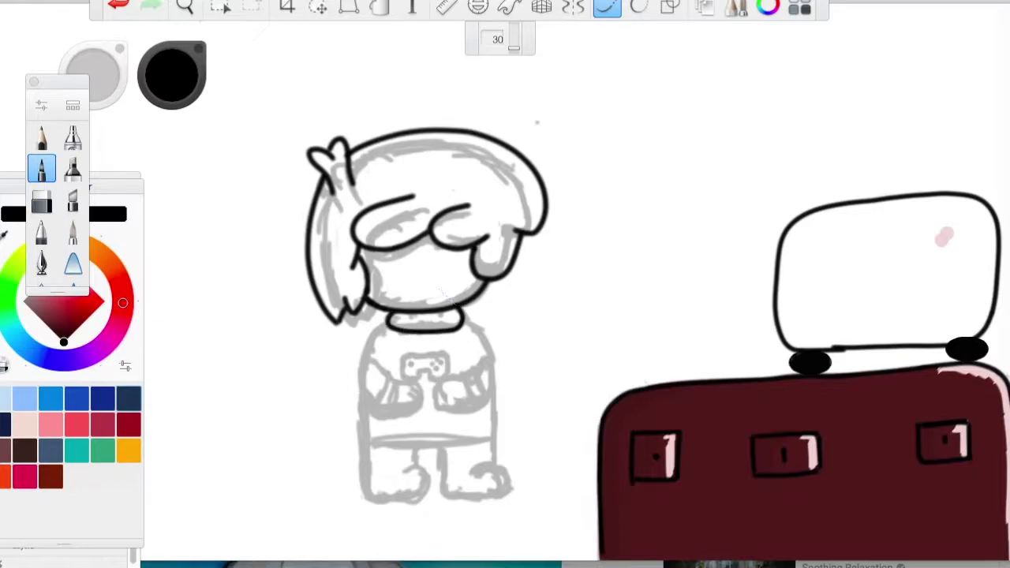
Step: Ink the body's sides, both feet and the sweater hem over the sketch
drag(362, 367, 401, 475)
key(ctrl+z)
drag(386, 322, 399, 476)
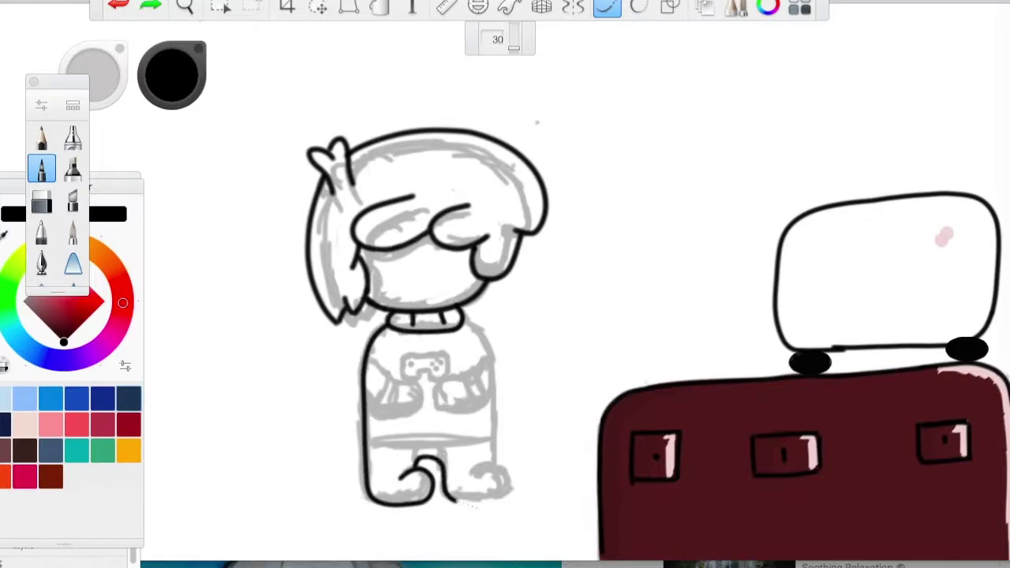
key(ctrl+z)
drag(462, 319, 495, 477)
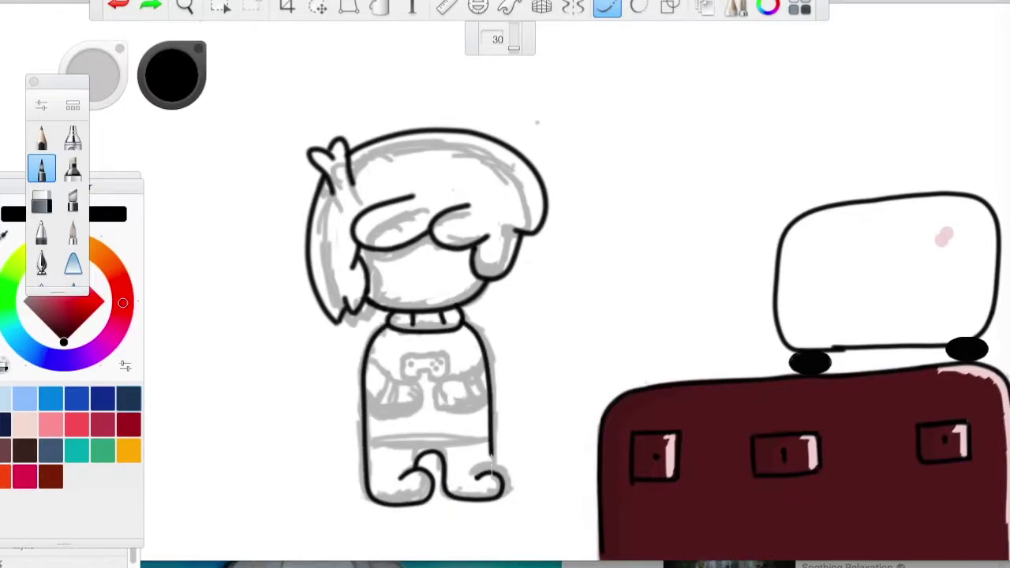
drag(367, 451, 489, 450)
Step: Ink both bent arms with rounded hands and striped cuffs, undoing and redoing strokes until the shapes fit
drag(481, 361, 483, 401)
key(ctrl+z)
key(super+Tab)
click(404, 391)
key(ctrl+y)
key(ctrl+z)
key(ctrl+z)
key(ctrl+z)
key(ctrl+y)
key(ctrl+y)
key(ctrl+z)
drag(365, 359, 402, 390)
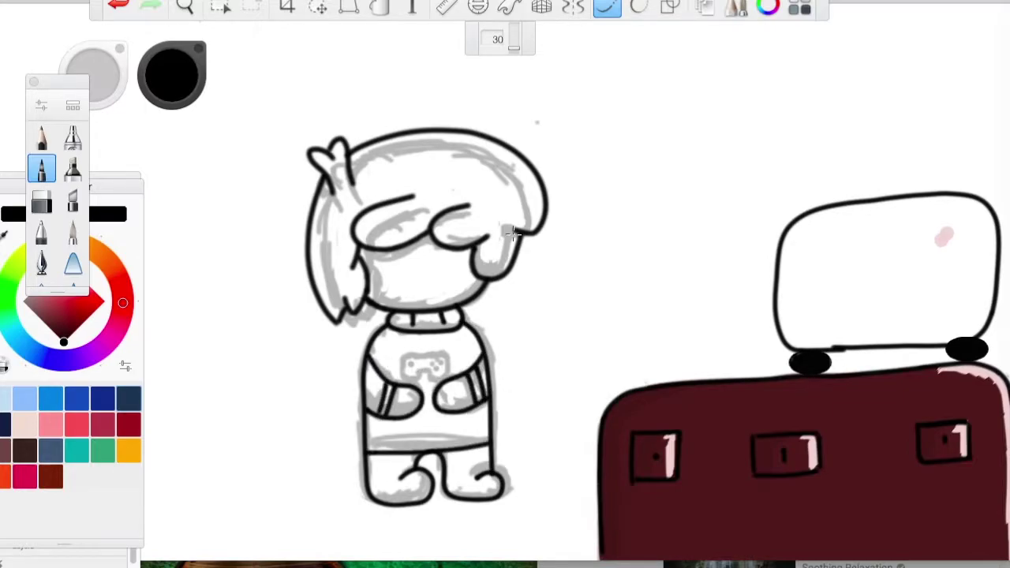
Step: Ink a small game controller with buttons in the empty area beside the character
drag(204, 294, 234, 297)
key(ctrl+z)
drag(183, 331, 187, 369)
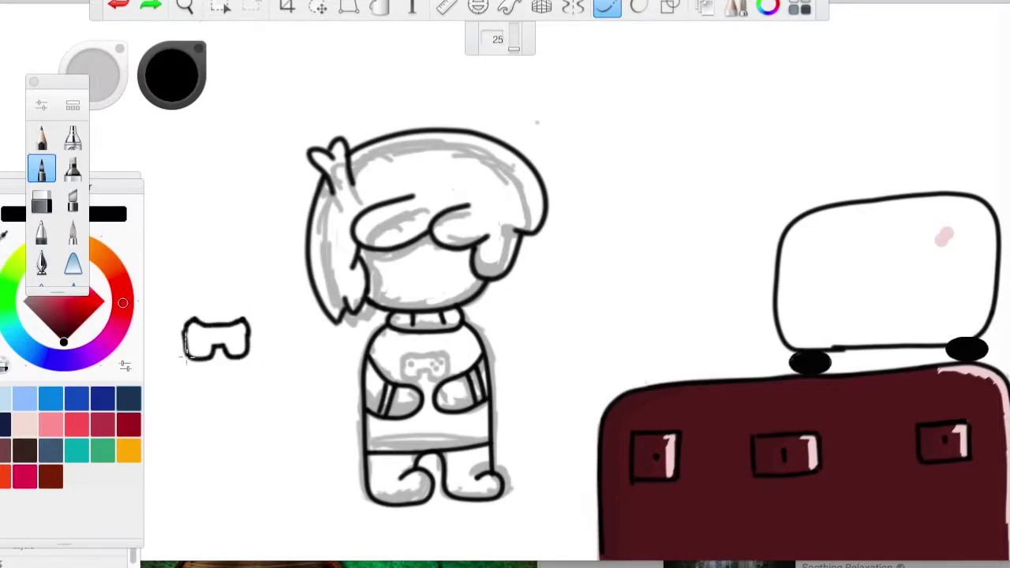
click(194, 337)
click(233, 333)
Step: Select the inked controller with a rectangular selection and move it just above the character's hands
click(220, 6)
drag(172, 312, 259, 367)
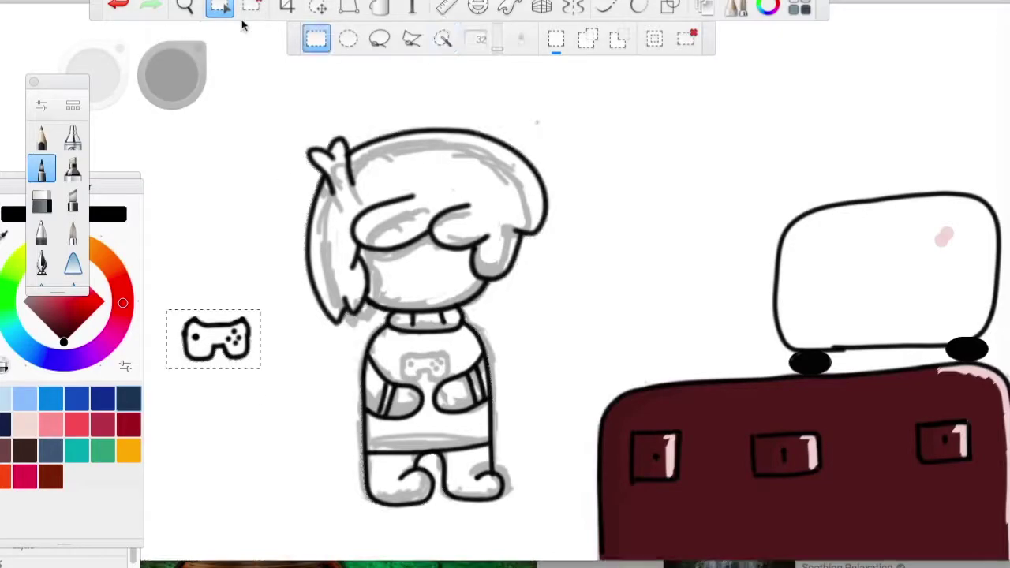
drag(216, 339, 426, 367)
click(314, 35)
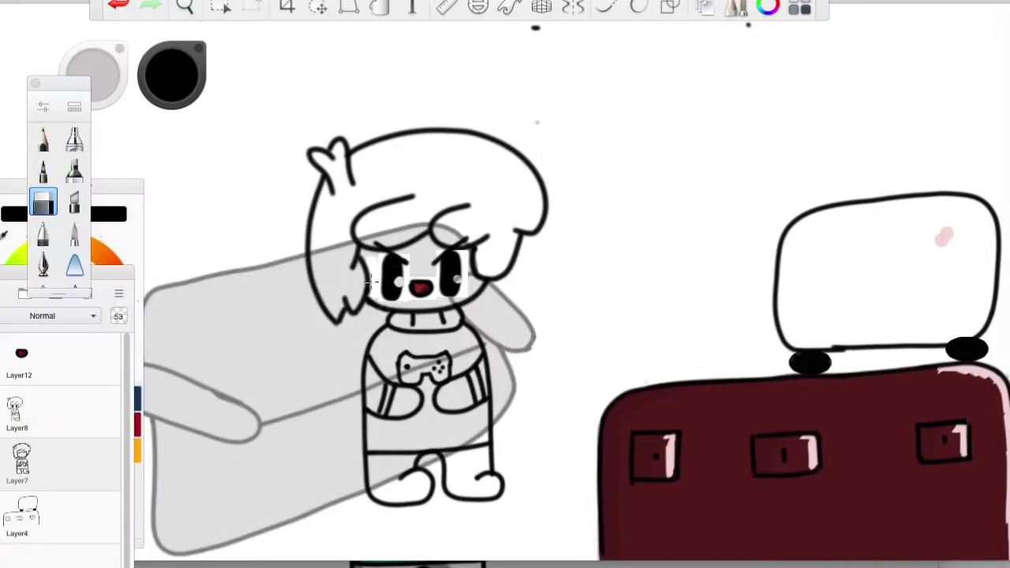
Step: Erase the parts of the couch on Layer2 that show through the character's head and body
drag(426, 230, 365, 238)
mouse_move(400, 283)
mouse_down()
mouse_move(453, 281)
mouse_move(377, 379)
mouse_move(394, 466)
mouse_move(371, 438)
mouse_up()
mouse_move(456, 320)
mouse_down()
mouse_move(416, 379)
mouse_move(384, 480)
mouse_move(410, 426)
mouse_up()
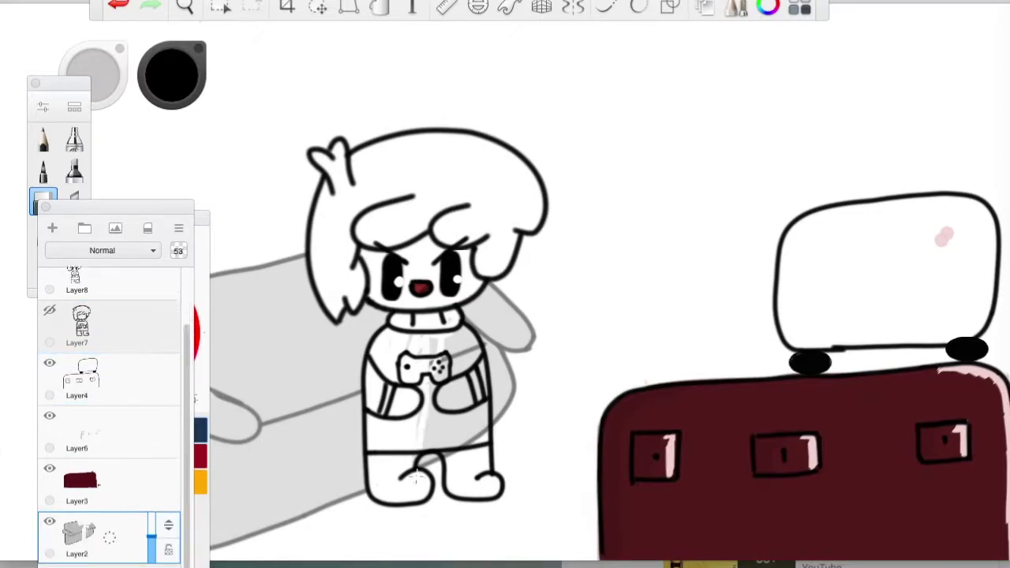
mouse_move(430, 340)
mouse_down()
mouse_move(464, 379)
mouse_move(468, 418)
mouse_up()
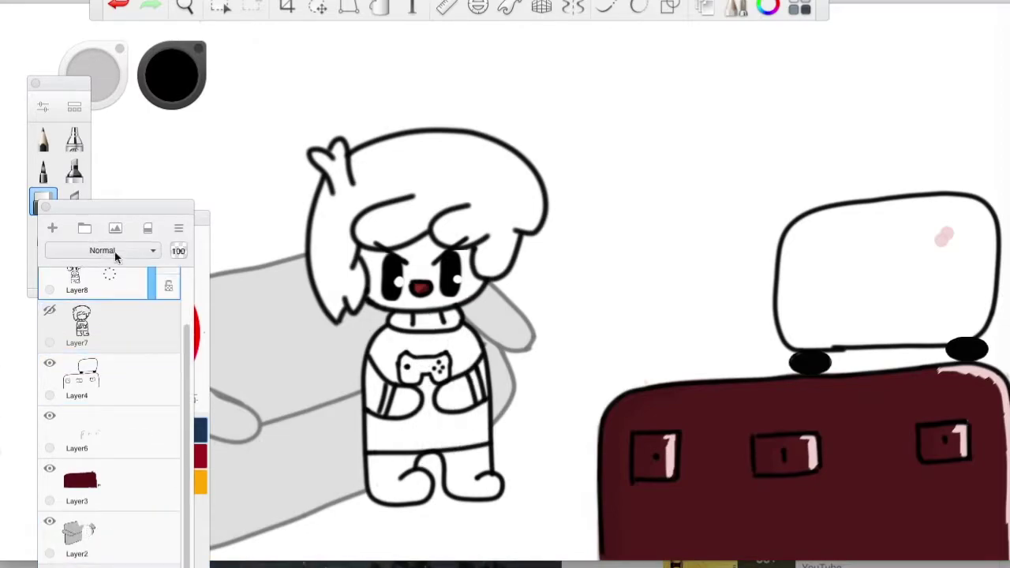
Step: Fill the hair with reddish brown using the marker beneath the line art and erase the paint outside its outline
click(79, 430)
click(171, 75)
click(74, 474)
click(74, 168)
mouse_move(327, 170)
mouse_down()
mouse_move(334, 274)
mouse_move(505, 149)
mouse_move(408, 203)
mouse_move(387, 232)
mouse_up()
key(e)
drag(292, 258, 307, 197)
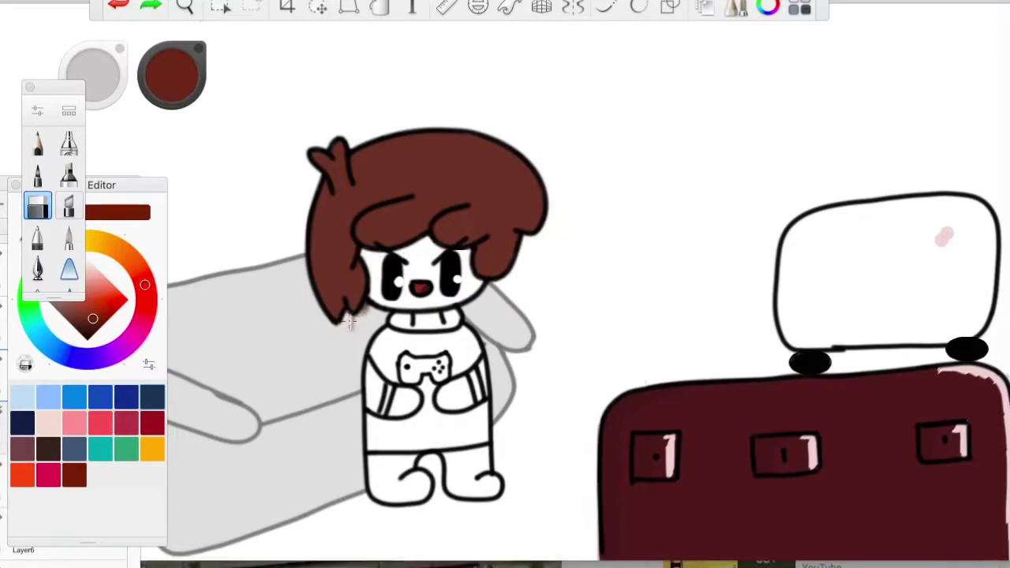
Step: Paint the collar dark teal and the sweater bright turquoise, erasing overspill around the hands, cuffs and hem
key(e)
key(e)
key(ctrl+z)
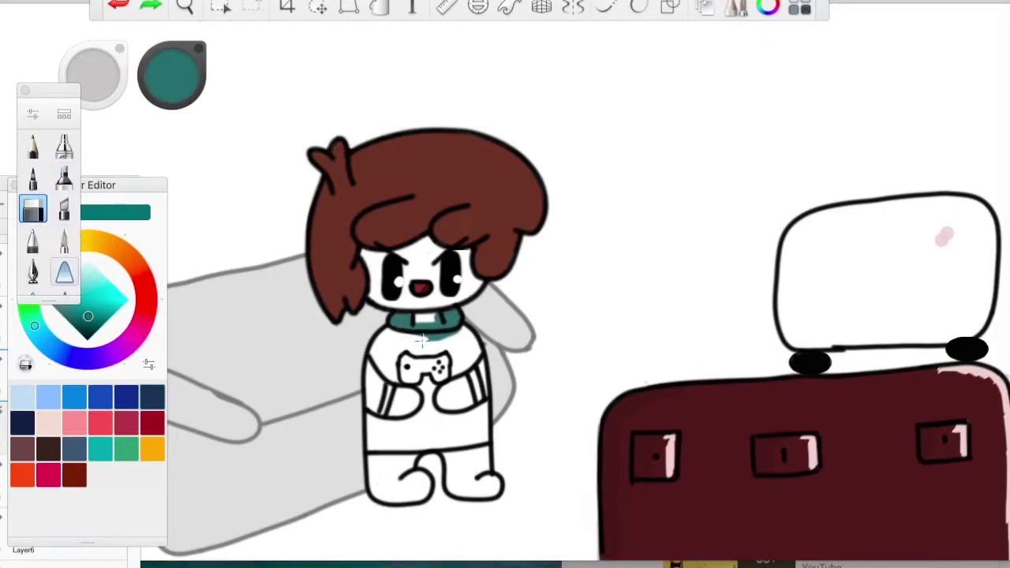
click(104, 292)
key(e)
drag(370, 332, 407, 383)
drag(379, 419, 481, 453)
drag(474, 331, 442, 434)
mouse_move(402, 339)
mouse_down()
mouse_move(375, 410)
mouse_move(389, 379)
mouse_up()
key(e)
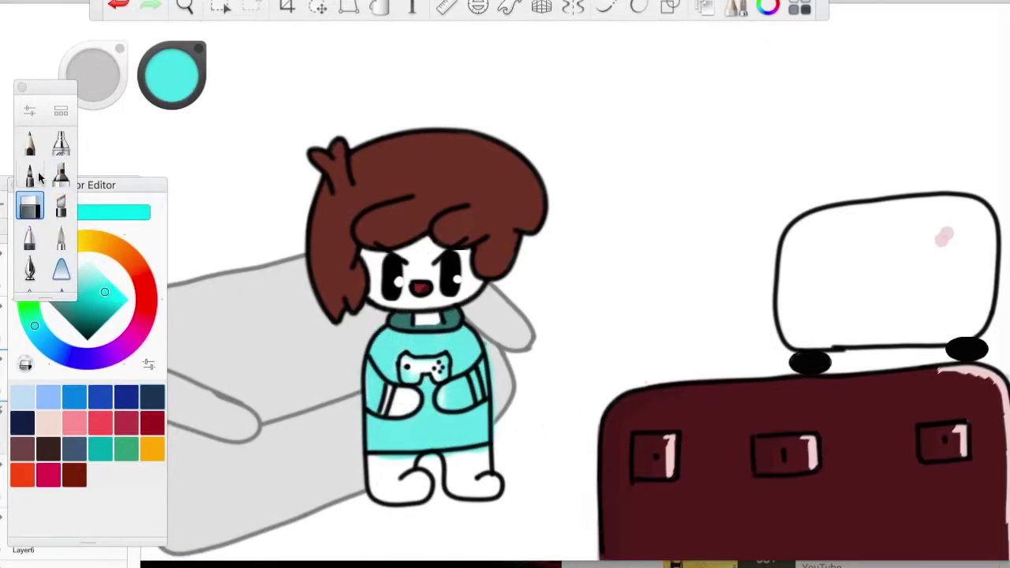
key(ctrl+z)
Step: Paint the game controller dark green with the Marker at size 10
click(61, 174)
click(61, 174)
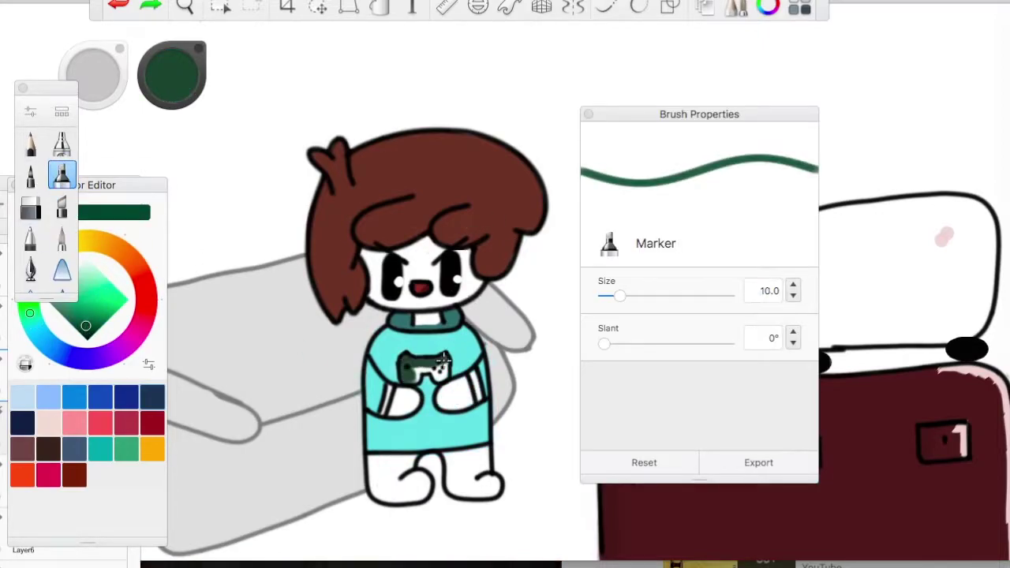
drag(444, 359, 419, 371)
Step: Shade the hair edges and bangs with translucent dark brown on Layer14 and remove the overspill with the Hard Eraser
click(62, 239)
click(48, 448)
click(15, 183)
mouse_move(323, 158)
mouse_down()
mouse_move(315, 315)
mouse_move(368, 234)
mouse_move(482, 260)
mouse_up()
drag(347, 134, 465, 110)
key(e)
drag(331, 316, 316, 149)
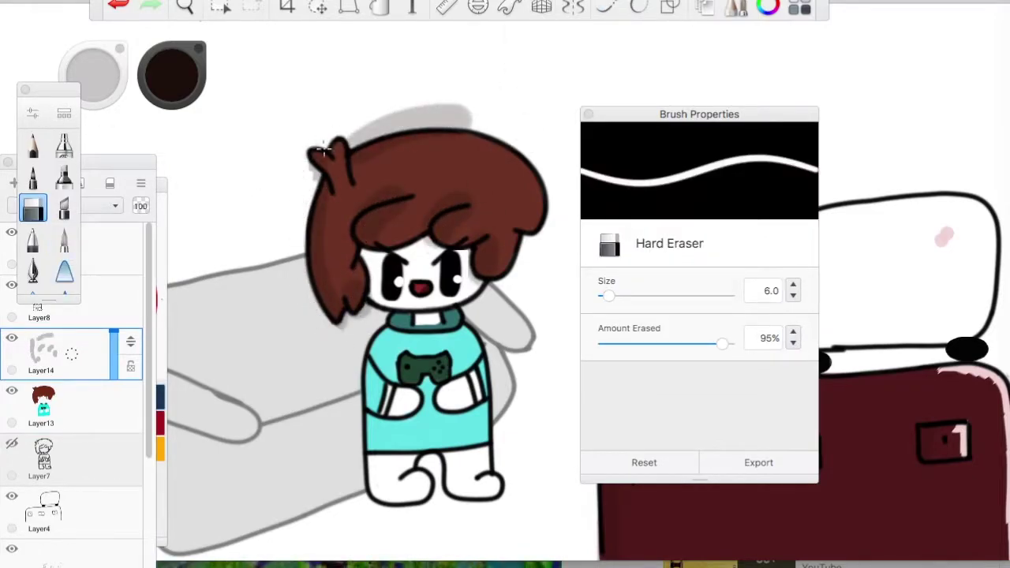
drag(352, 147, 465, 111)
Step: Turn off stroke smoothing, shade the sweater, hand and feet with the size 24 Paintbrush at 25% opacity, and erase overspill
click(63, 239)
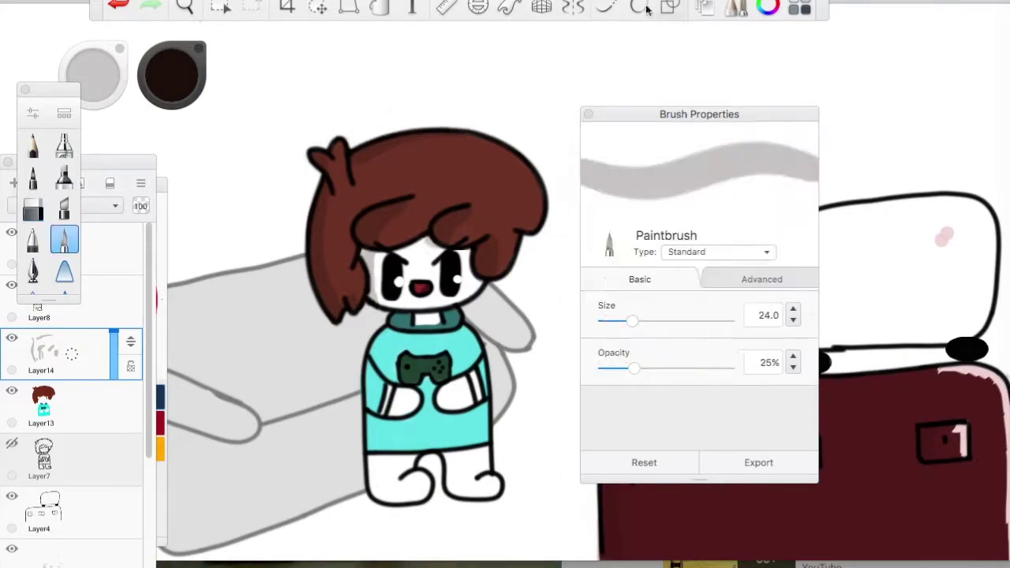
click(607, 7)
drag(371, 319, 405, 521)
drag(450, 497, 445, 374)
key(e)
mouse_move(378, 505)
mouse_down()
mouse_move(359, 347)
mouse_move(363, 464)
mouse_up()
key(e)
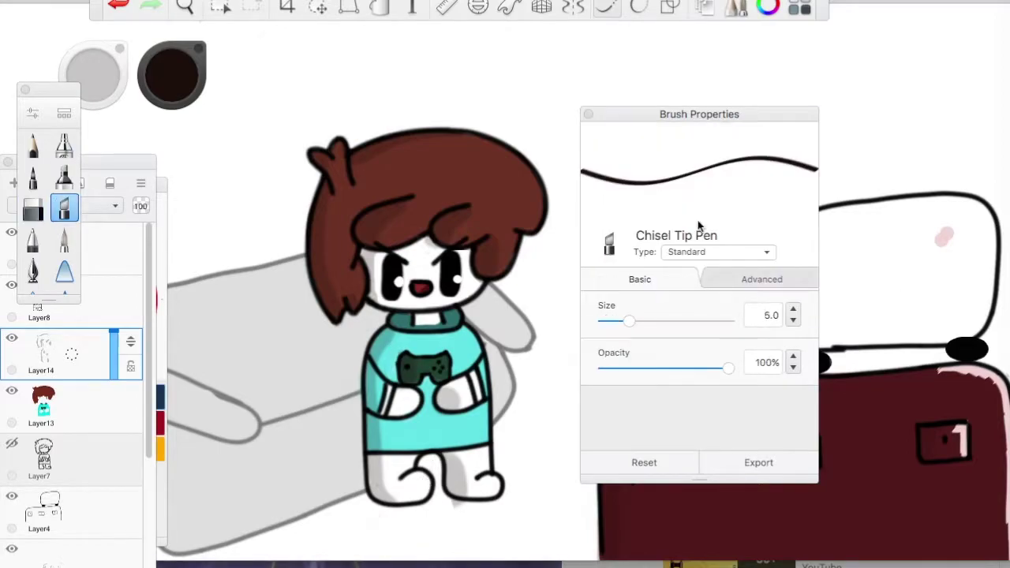
Step: Paint pale pink highlights along the hair with the Chisel Tip Pen and choose a pale tint of the sampled sweater turquoise
key(c)
drag(342, 150, 344, 198)
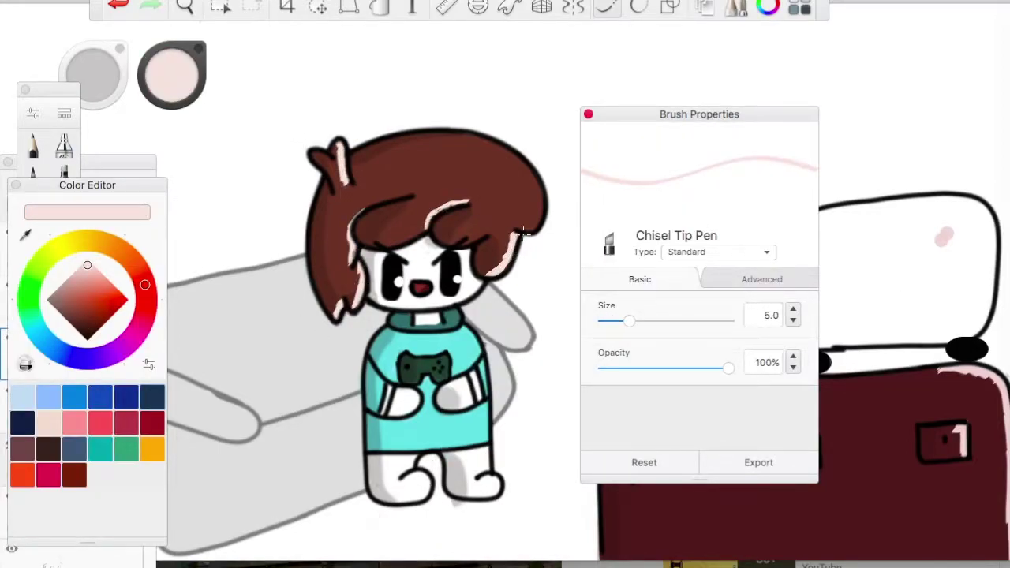
click(25, 234)
click(442, 418)
click(87, 265)
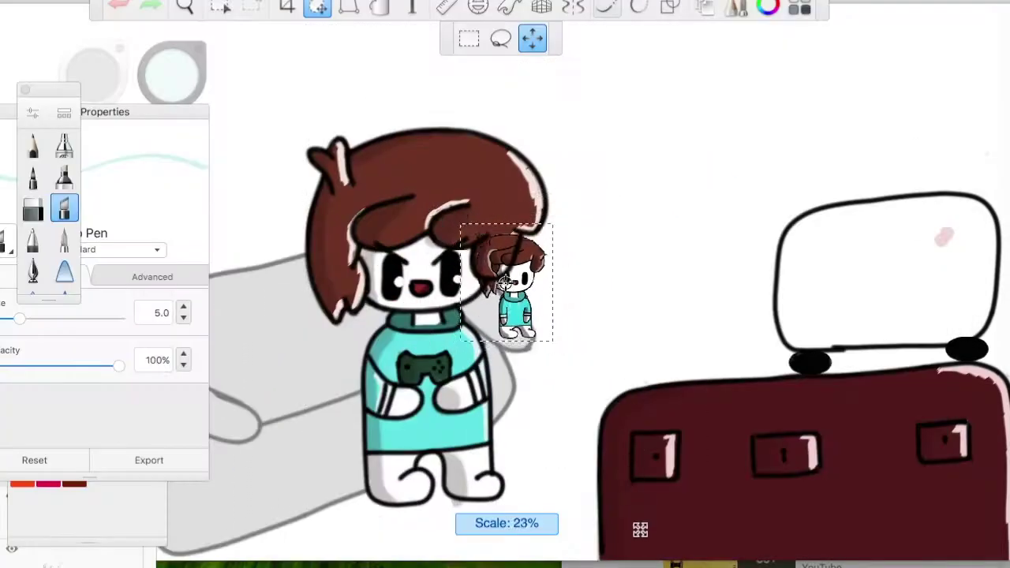
Step: Place two scaled-down character copies on the TV screen, and paint pale ground strokes and teal specks around them
drag(599, 434, 925, 430)
key(ctrl+v)
drag(492, 320, 915, 284)
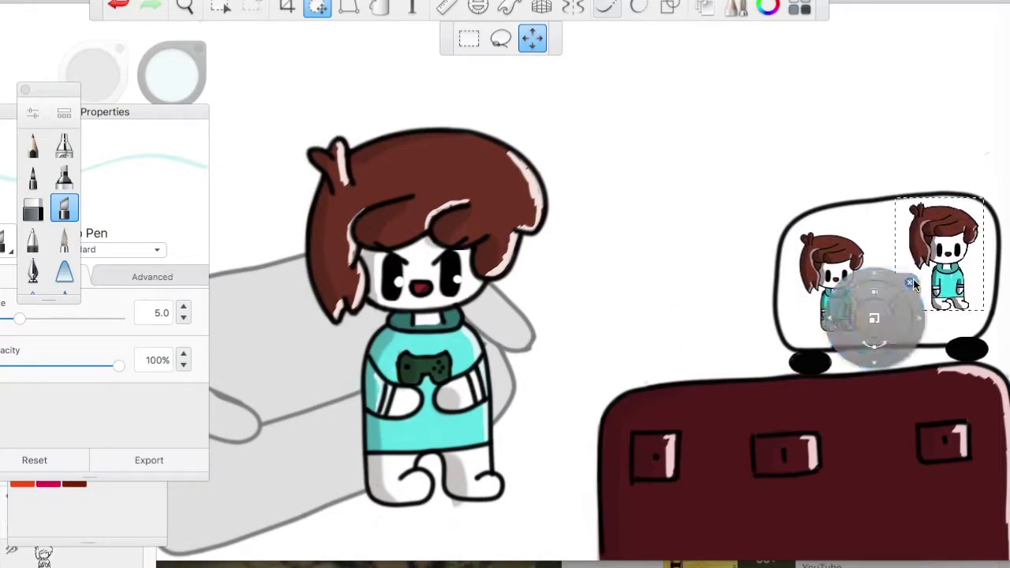
click(910, 281)
drag(789, 336, 973, 326)
click(172, 72)
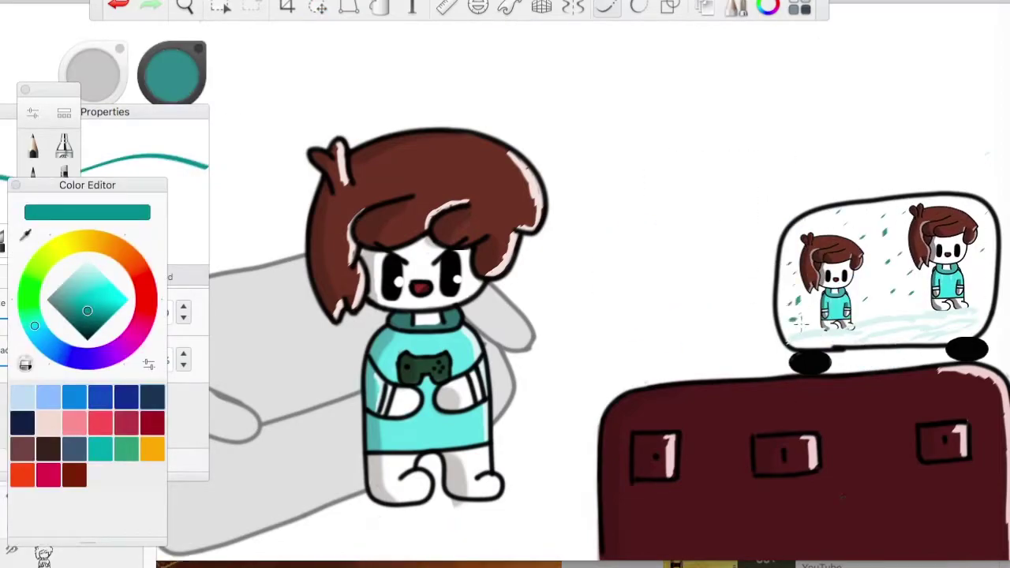
Step: Add the black text "c'mon!" and place it, tilted upward, in the empty space beside the character's head
click(411, 8)
click(386, 290)
text(Yess)
click(349, 522)
click(348, 452)
click(450, 406)
click(552, 376)
text(c'mon!)
click(625, 290)
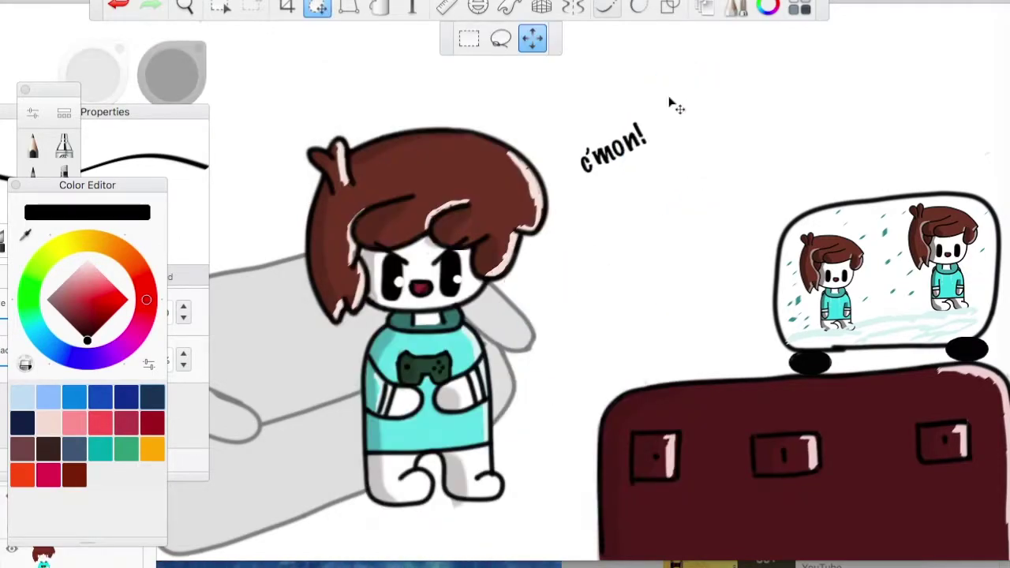
drag(669, 103, 665, 146)
Step: Turn on stroke smoothing and draw a black speech bubble with a small tail around the "c'mon!" text on Layer8
click(606, 8)
drag(552, 165, 588, 178)
click(79, 235)
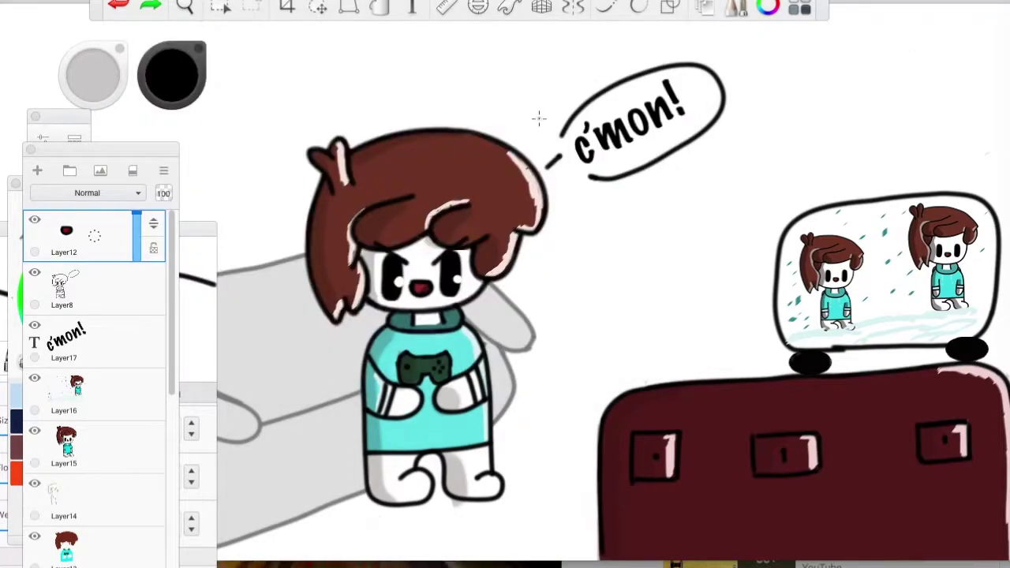
Step: Hide the "c'mon!" text layer and erase the speech bubble from Layer8
key(super+Tab)
key(Return)
key(super+Tab)
click(37, 341)
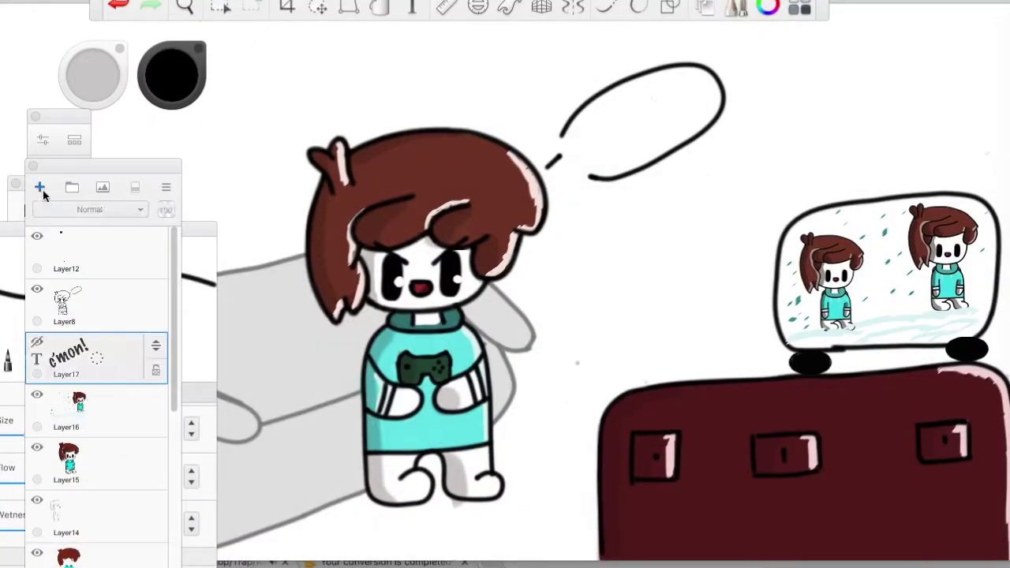
click(87, 410)
click(122, 471)
click(87, 304)
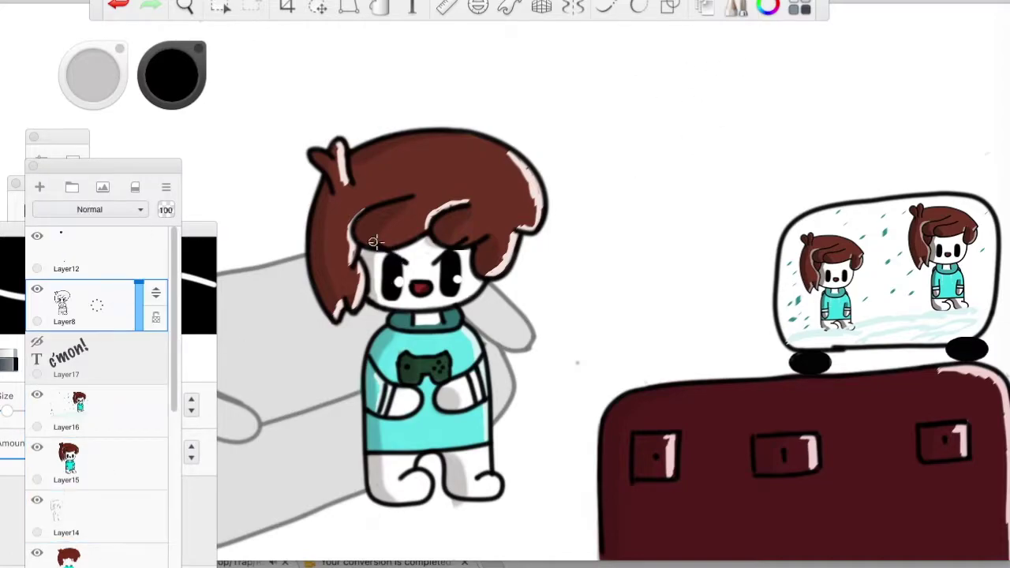
Step: Hide the open mouth on Layer12 and draw a short straight black mouth on Layer8 instead
click(423, 289)
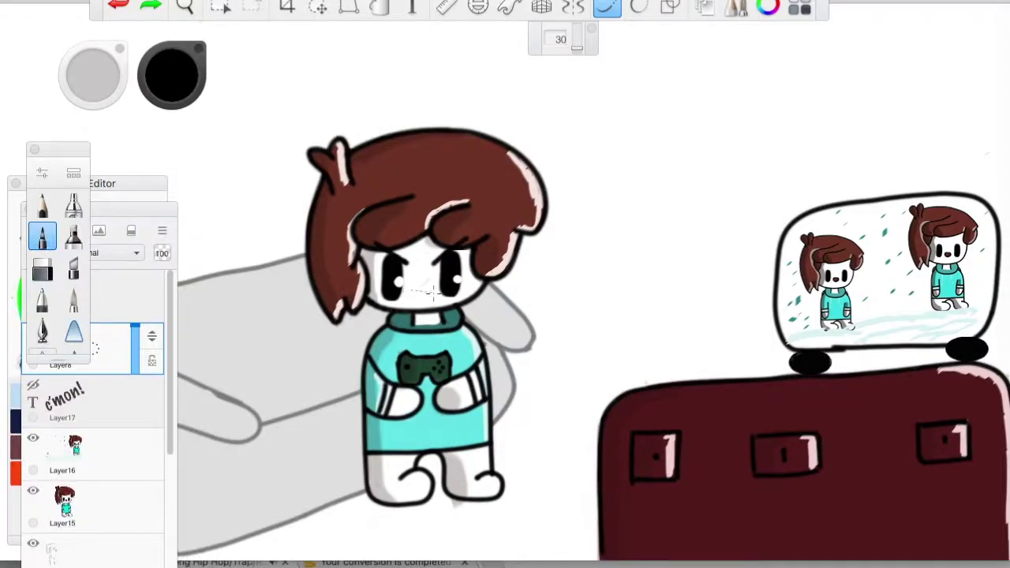
key(ctrl+z)
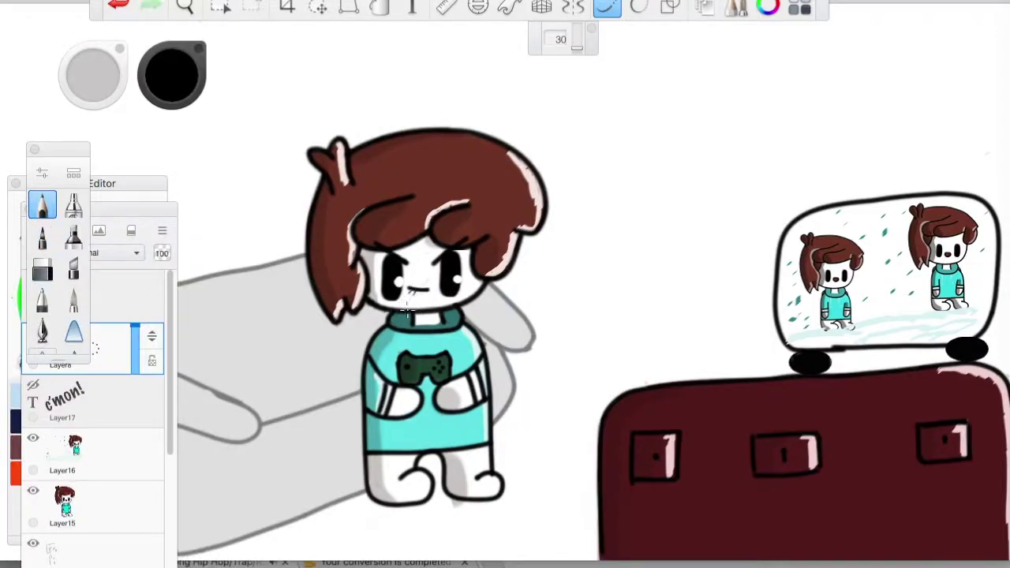
click(412, 316)
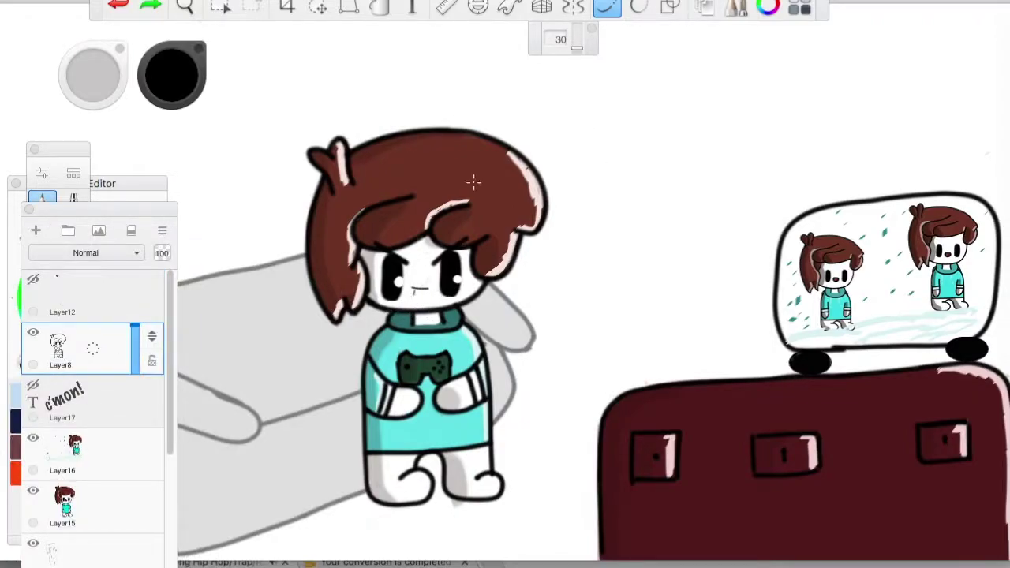
double_click(44, 207)
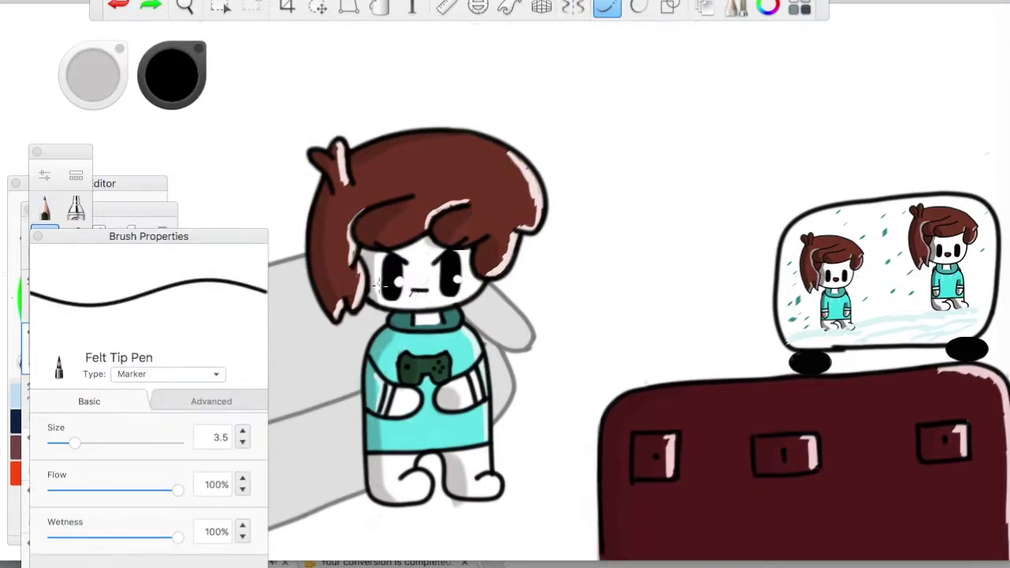
Step: Save the drawing as a TIFF named "1c" in the untitled folder
click(118, 2)
click(124, 79)
text(1c)
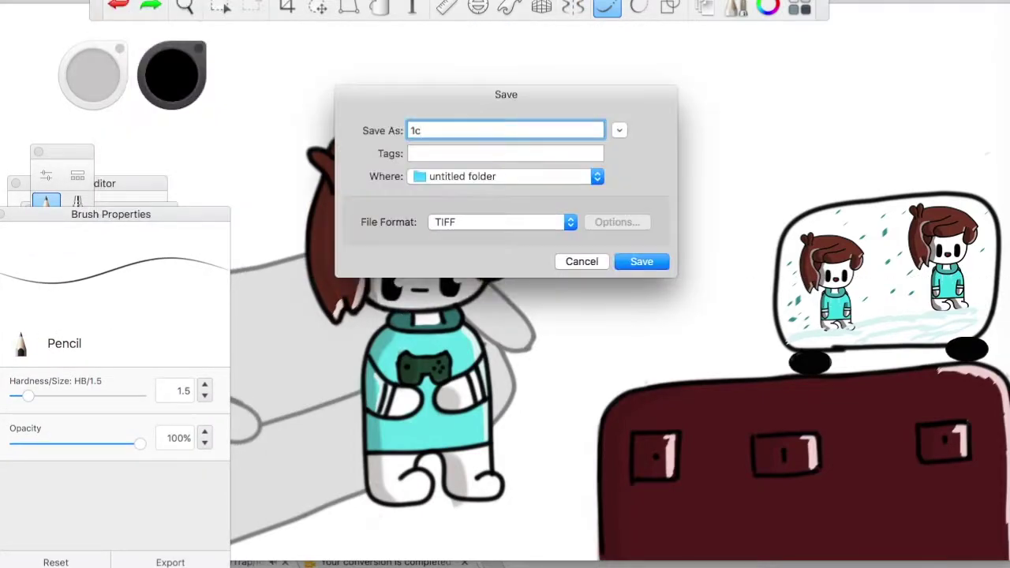
click(643, 264)
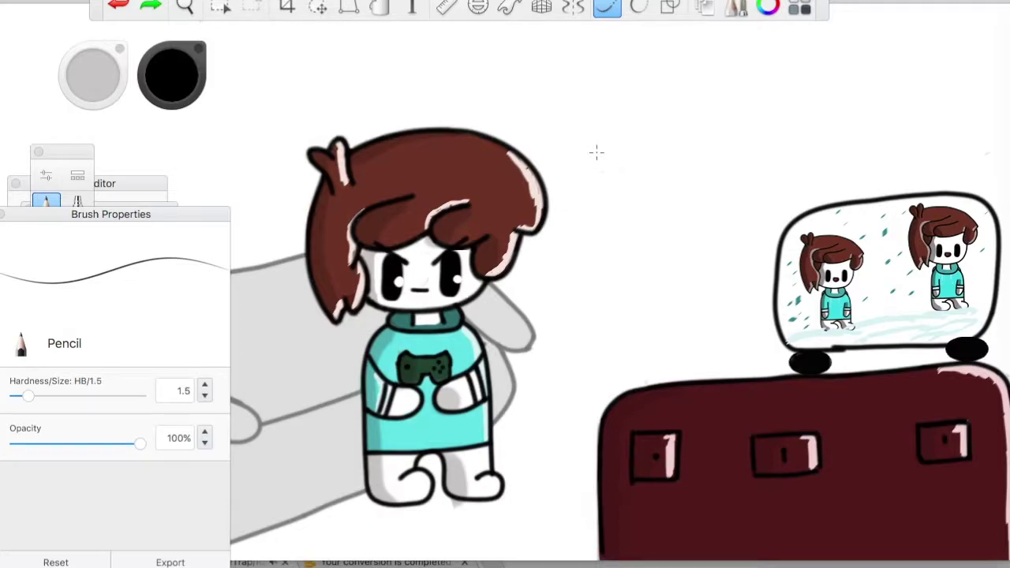
Step: Remove the straight mouth and sketch a cat lying on the dresser, reaching toward the TV, with the Felt Tip Pen on new Layer18
click(105, 183)
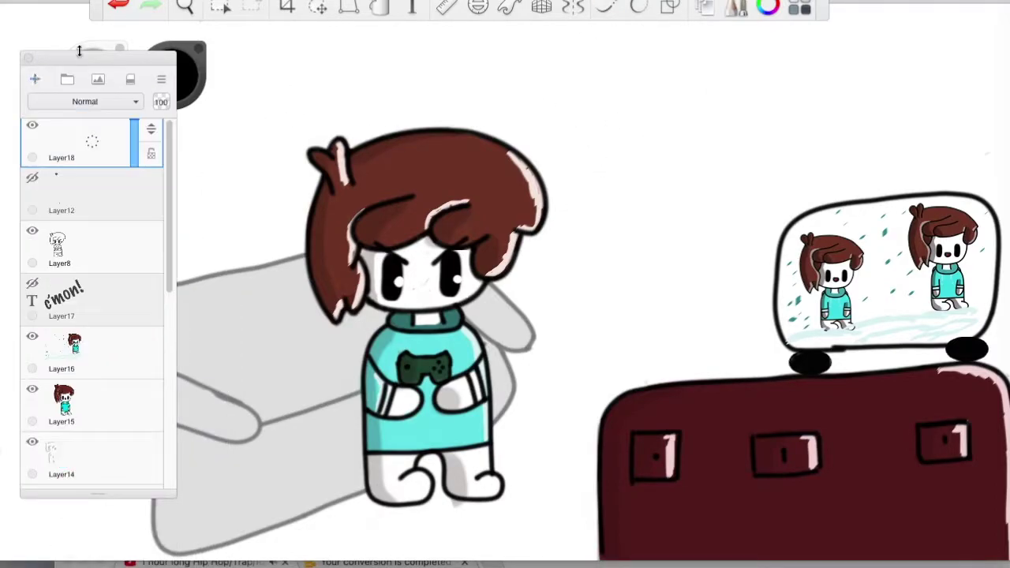
drag(704, 299, 741, 315)
mouse_move(693, 280)
mouse_down()
mouse_move(730, 328)
mouse_move(710, 317)
mouse_up()
mouse_move(688, 237)
mouse_down()
mouse_move(677, 304)
mouse_move(741, 303)
mouse_up()
drag(734, 229, 765, 221)
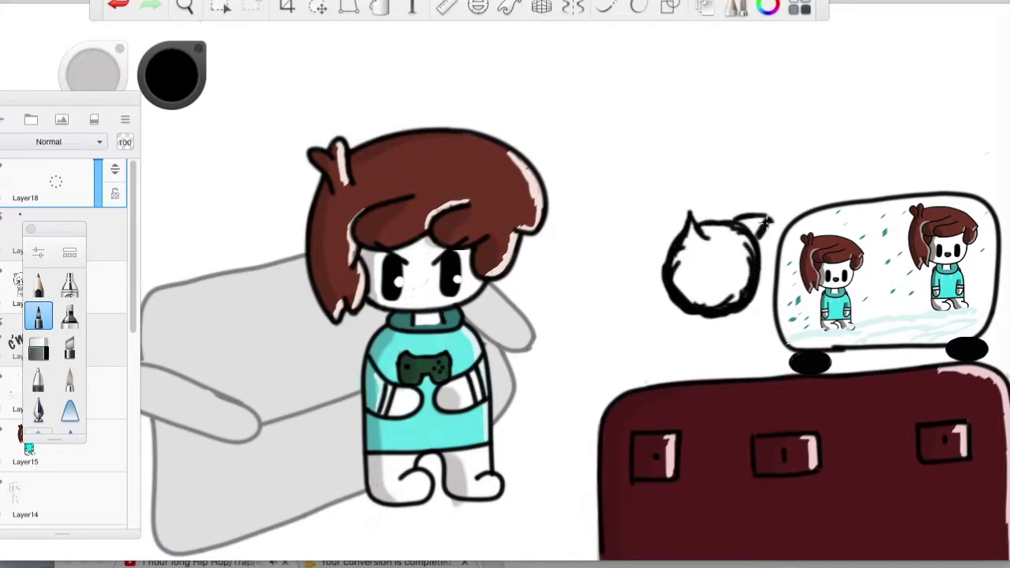
drag(683, 295, 608, 377)
drag(383, 186, 372, 210)
drag(624, 379, 645, 391)
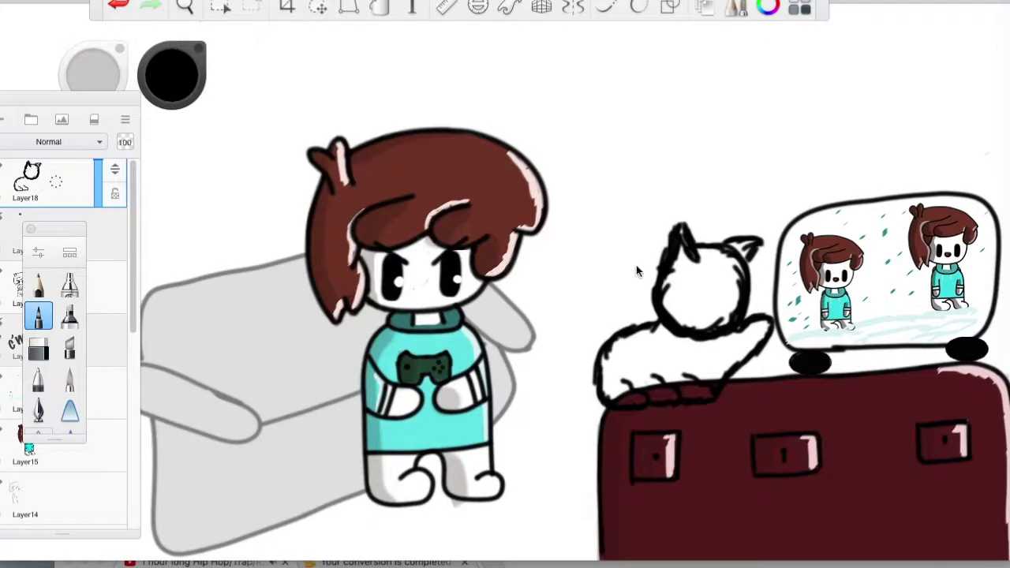
Step: Erase the dresser color beneath the cat sketch and lower the opacity of Layer18 to about 30%
key(e)
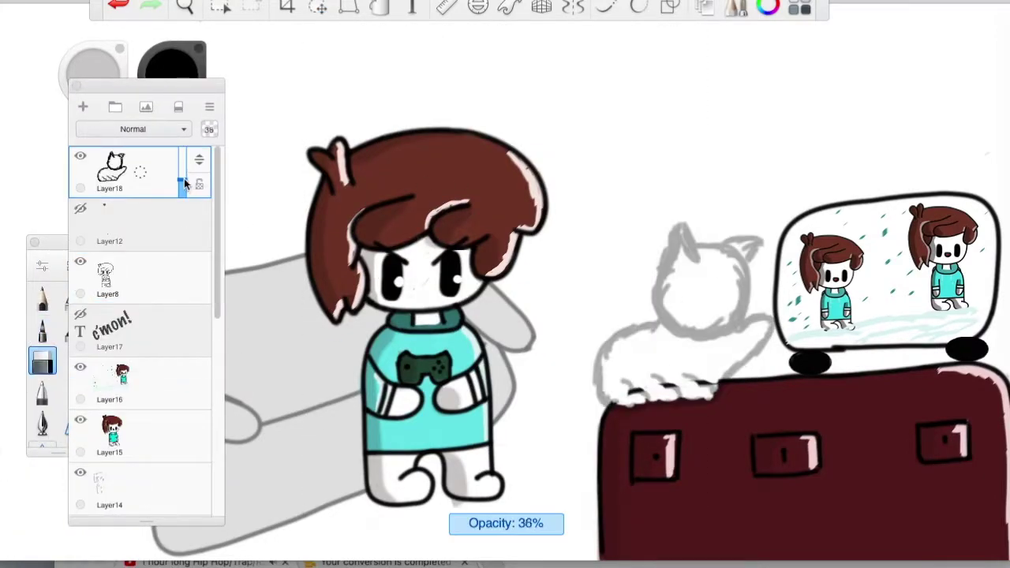
click(83, 263)
click(83, 263)
click(83, 107)
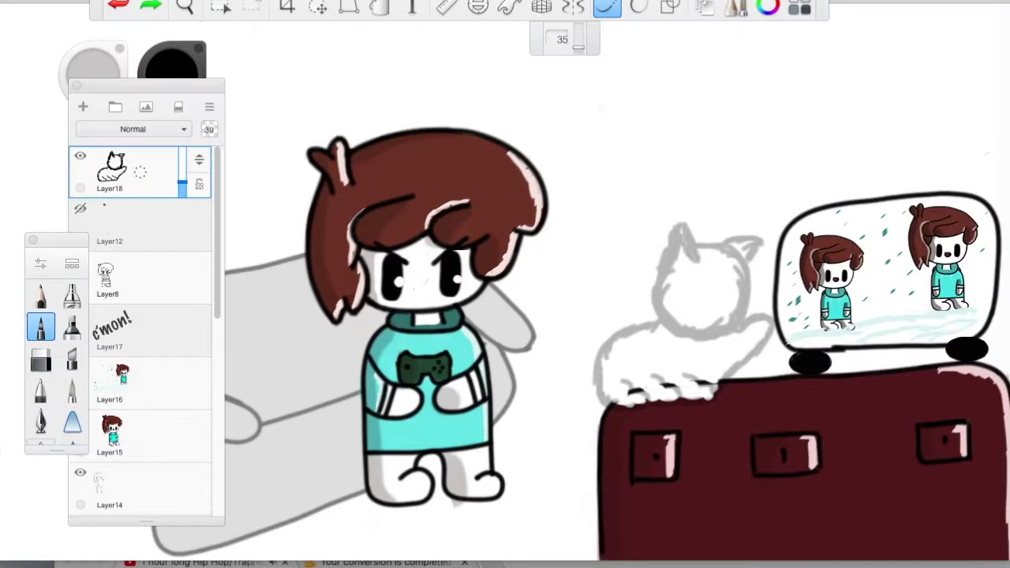
Step: Erase the dresser's outline where it runs through the cat's body and paws on Layer4
scroll(140, 332, down, 5)
click(128, 319)
click(41, 360)
drag(649, 386, 680, 386)
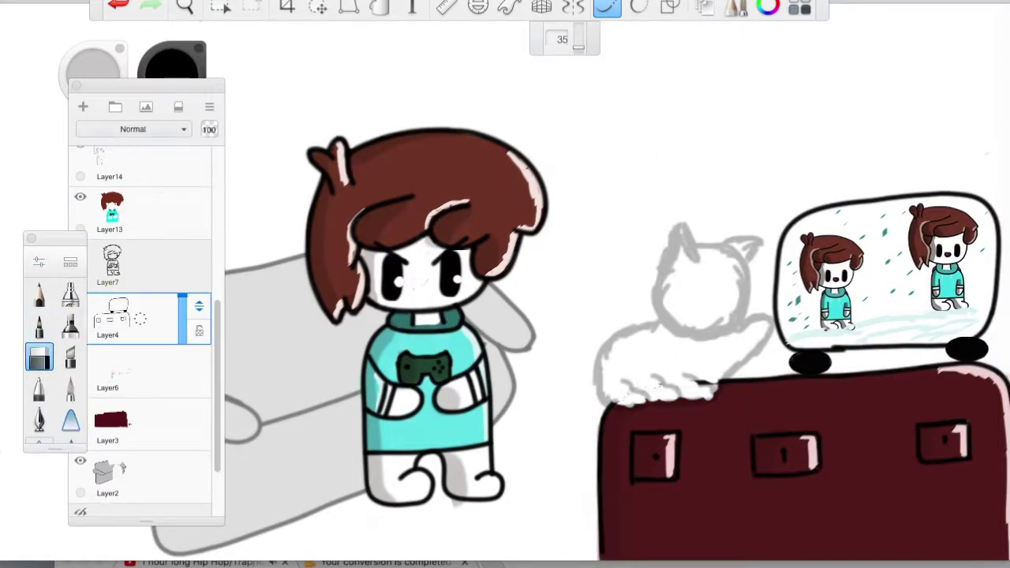
Step: Ink the cat's head, ears, body and paws over the sketch with the Felt Tip Pen on new Layer21, with stroke smoothing at 30
key(ctrl+z)
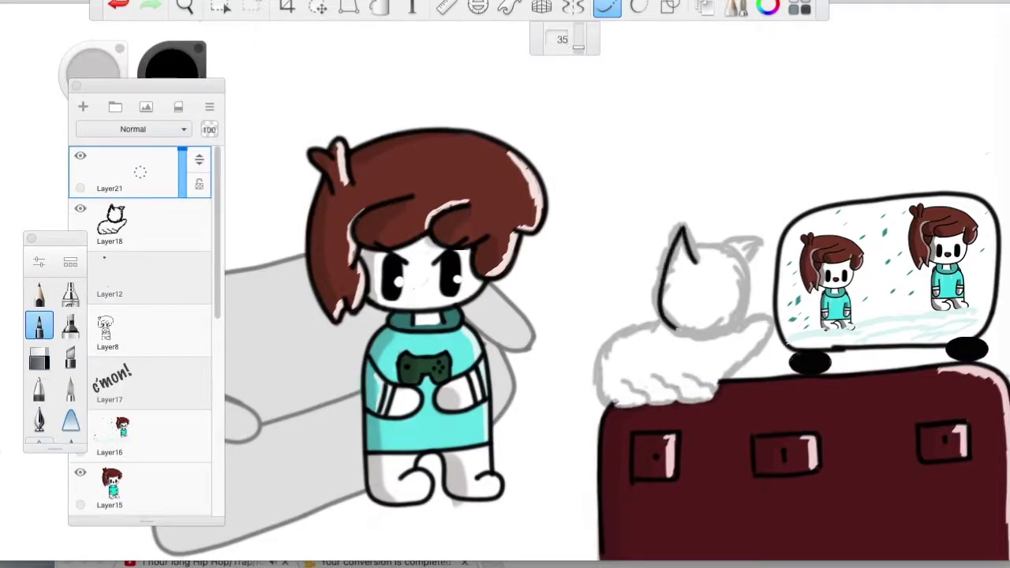
drag(663, 292, 756, 236)
drag(607, 330, 628, 424)
key(ctrl+z)
key(bracketleft)
key(ctrl+z)
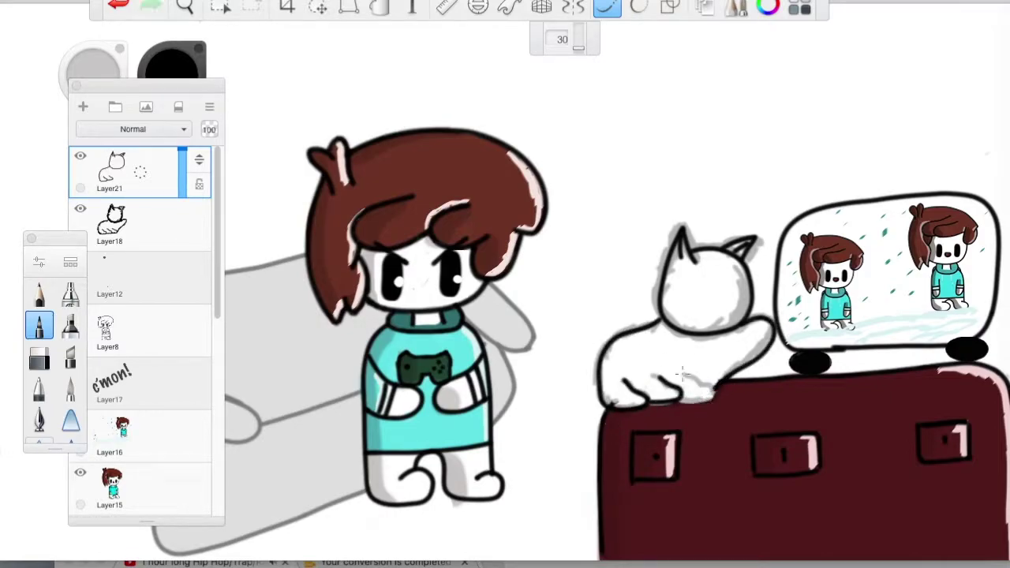
key(ctrl+z)
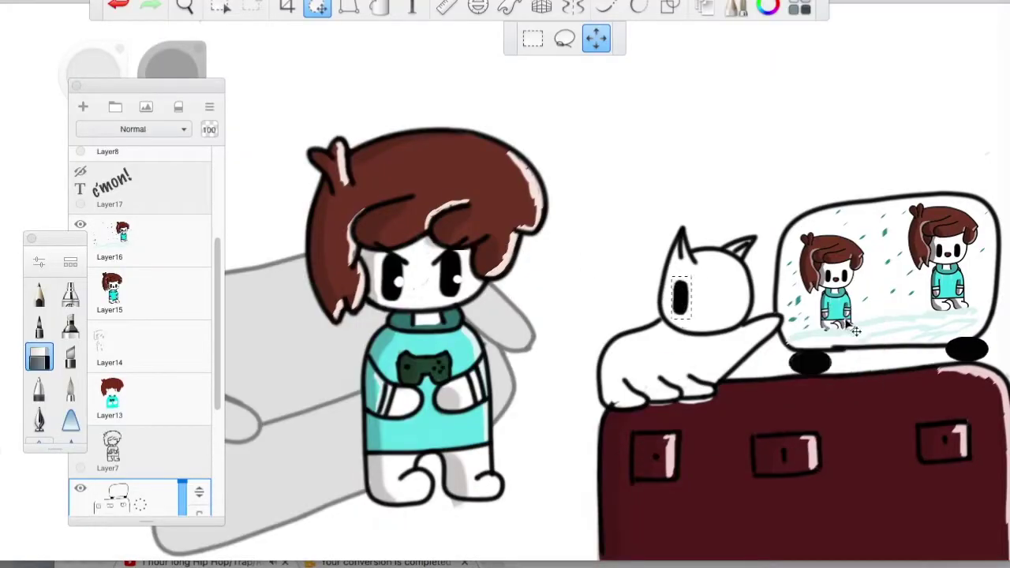
Step: Place the cat's two black eyes, move their Layer22 to the top of the layer stack and show the mouth on Layer12
scroll(163, 225, down, 5)
scroll(207, 172, up, 5)
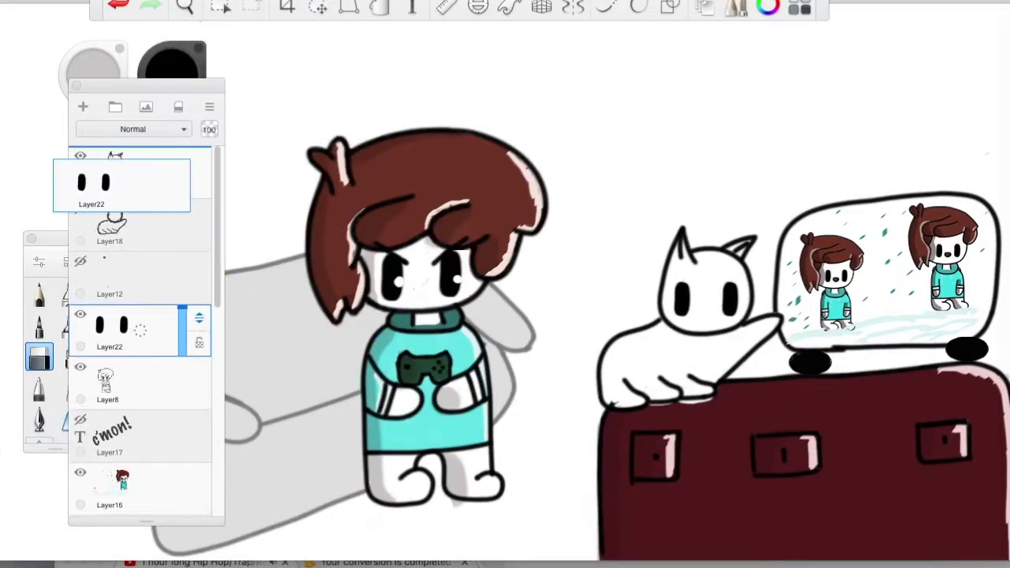
click(81, 262)
Step: Merge the dresser color into Layer2, sample its dark red and touch up the dresser beneath the cat with the Marker
scroll(146, 406, down, 5)
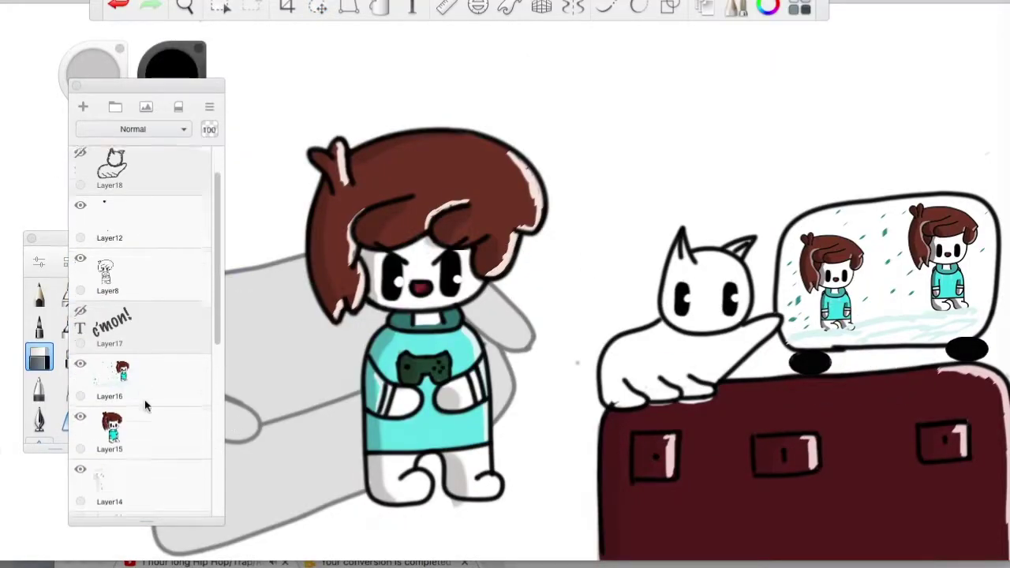
click(126, 466)
click(114, 370)
alt+click(671, 497)
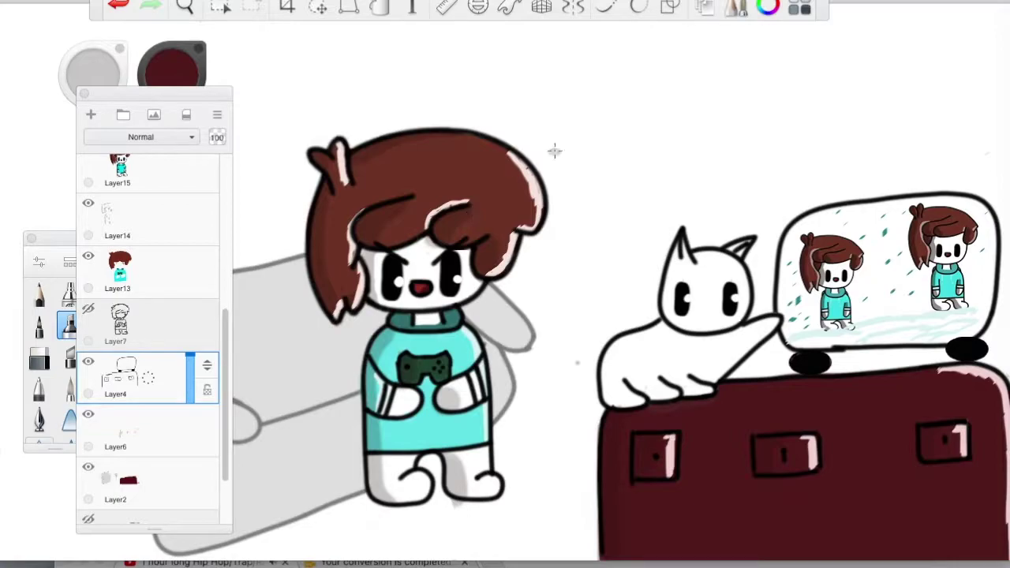
Step: Draw whiskers and a short straight mouth on the cat's face with the Felt Tip Pen in black
click(39, 324)
alt+click(708, 312)
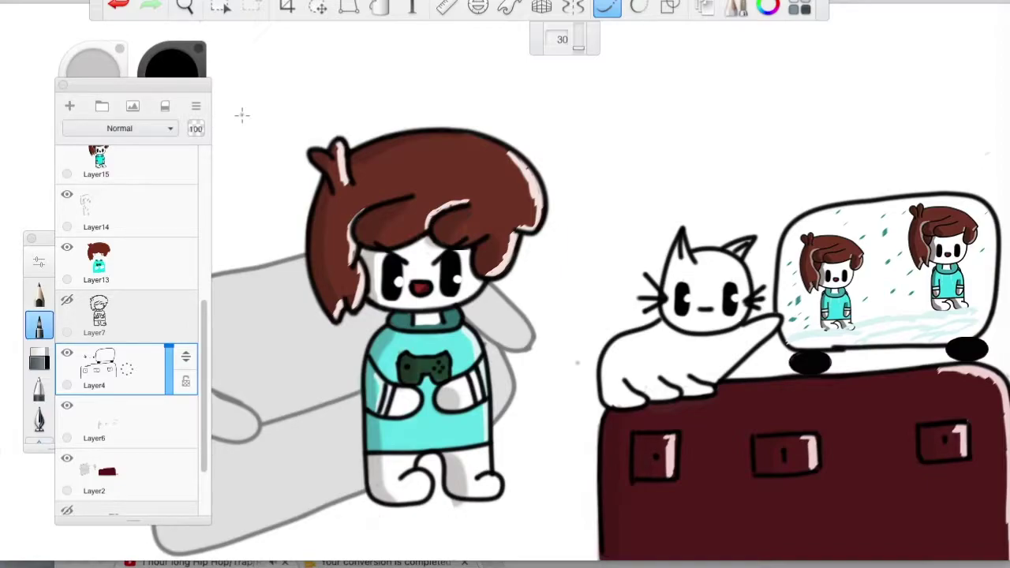
scroll(579, 321, down, 10)
key(F4)
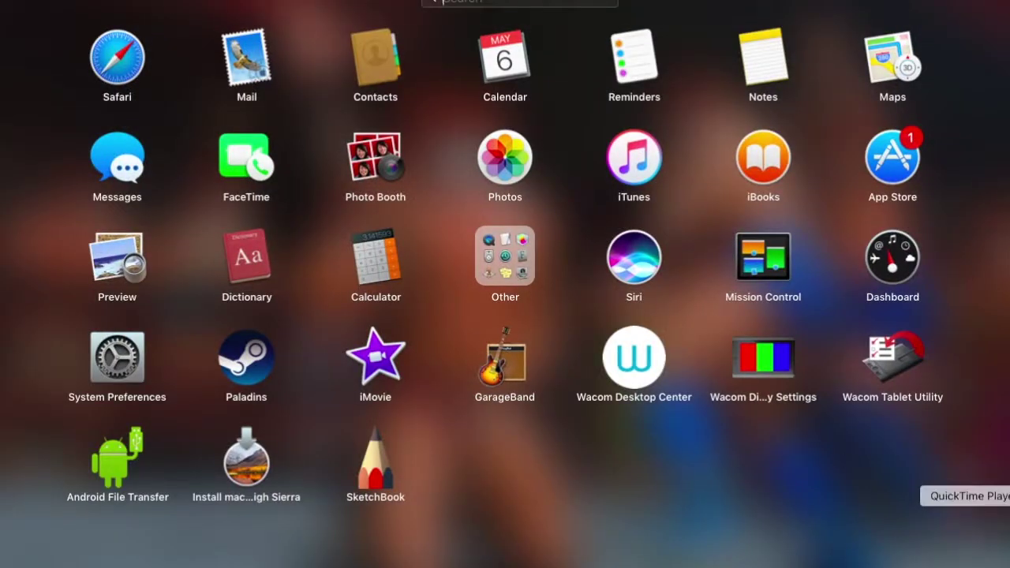
key(Escape)
Step: Add a new Layer3 for the cat's color and erase the dark red overspill beside the dresser on Layer2
key(space)
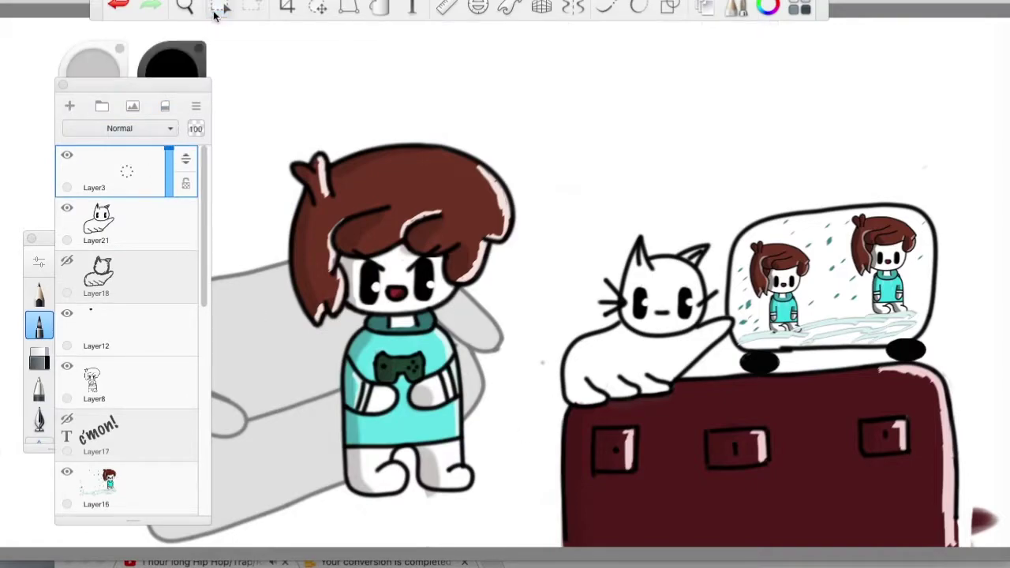
key(super+z)
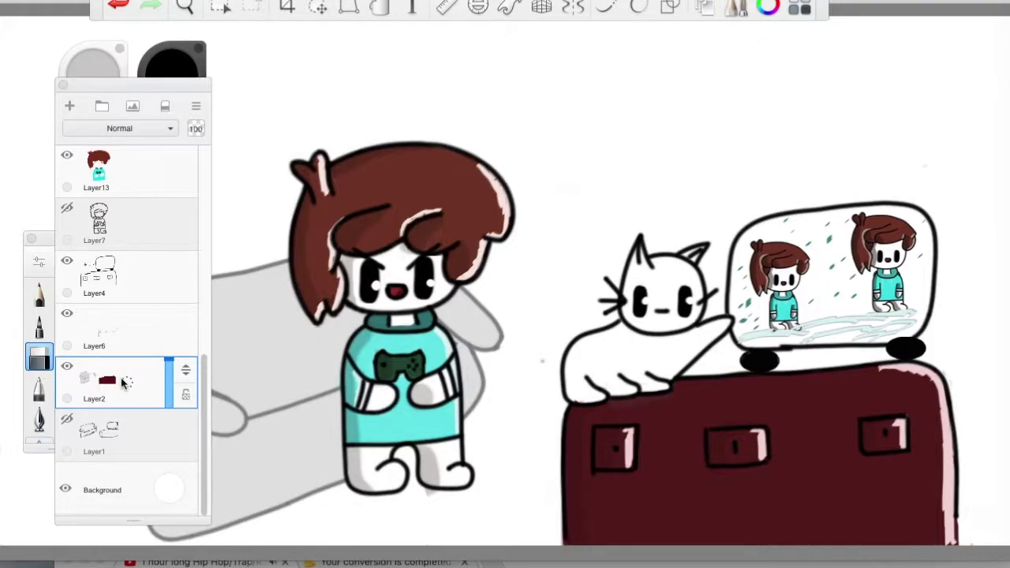
Step: Color the cat's body and outstretched arm brown with darker fur strokes on Layer3, and shade the cat on Layer5
click(171, 60)
mouse_move(572, 371)
mouse_down()
mouse_move(595, 395)
mouse_move(620, 382)
mouse_move(640, 336)
mouse_move(720, 322)
mouse_move(700, 350)
mouse_move(617, 384)
mouse_move(646, 383)
mouse_move(619, 380)
mouse_move(616, 399)
mouse_move(601, 354)
mouse_move(570, 393)
mouse_move(626, 326)
mouse_move(646, 370)
mouse_move(549, 364)
mouse_move(644, 229)
mouse_move(646, 386)
mouse_move(563, 419)
mouse_move(560, 400)
mouse_move(599, 304)
mouse_up()
click(206, 166)
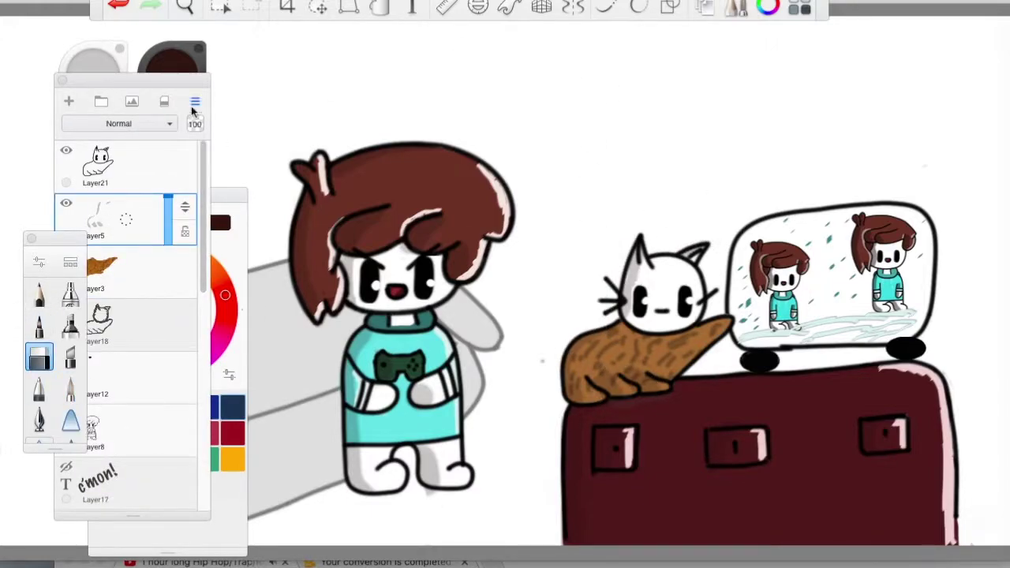
Step: Paint pale cream highlights on the cat's paws with the Chisel Tip Pen on Layer5
click(76, 323)
click(70, 357)
drag(585, 394, 619, 377)
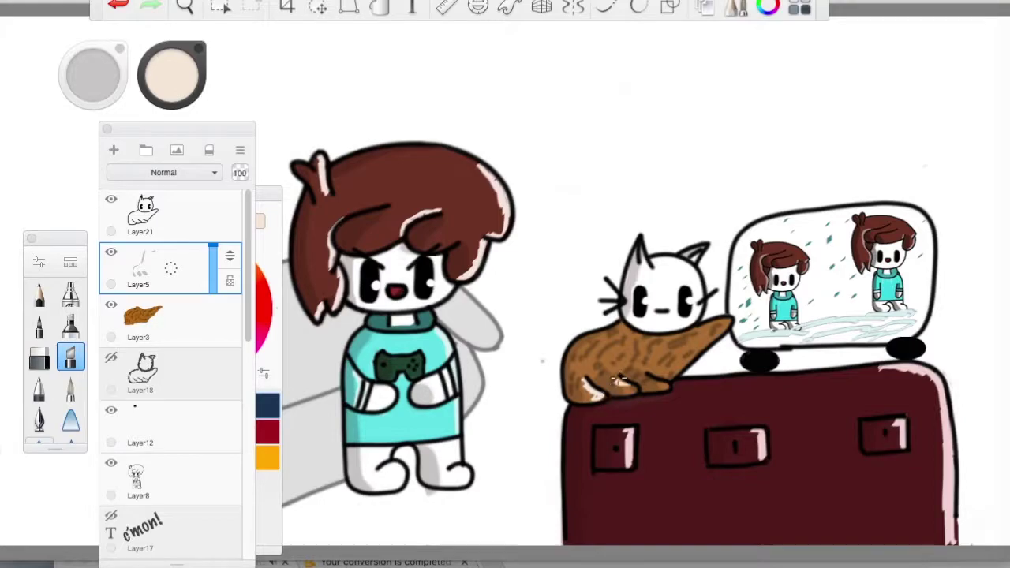
Step: Add the black text "Foof, Get away! Bad Boy!" and place it, tilted upward, above the cat beside the character's head
click(712, 338)
text(Foof, )
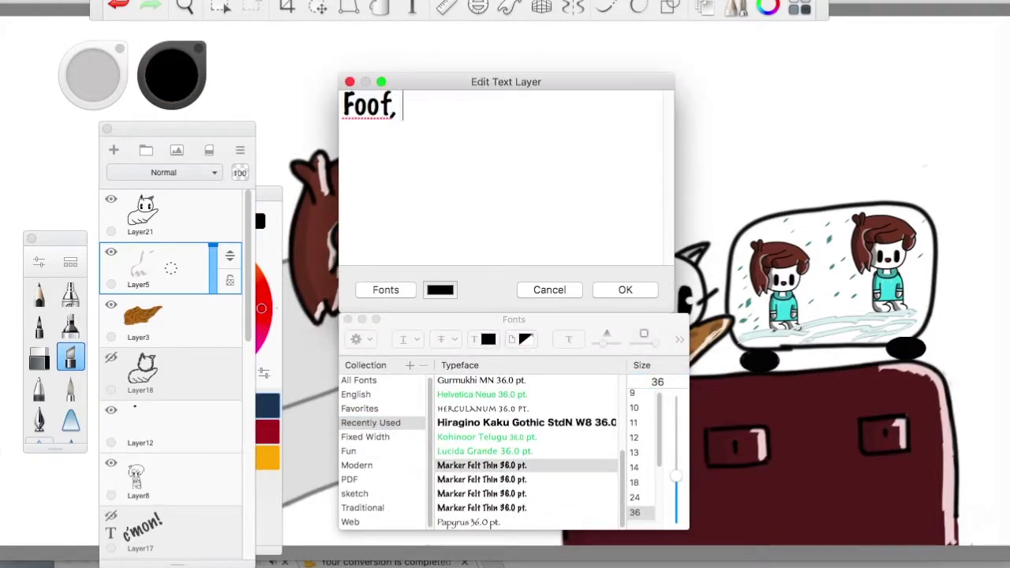
text(Get away! Bad Boy!)
click(625, 290)
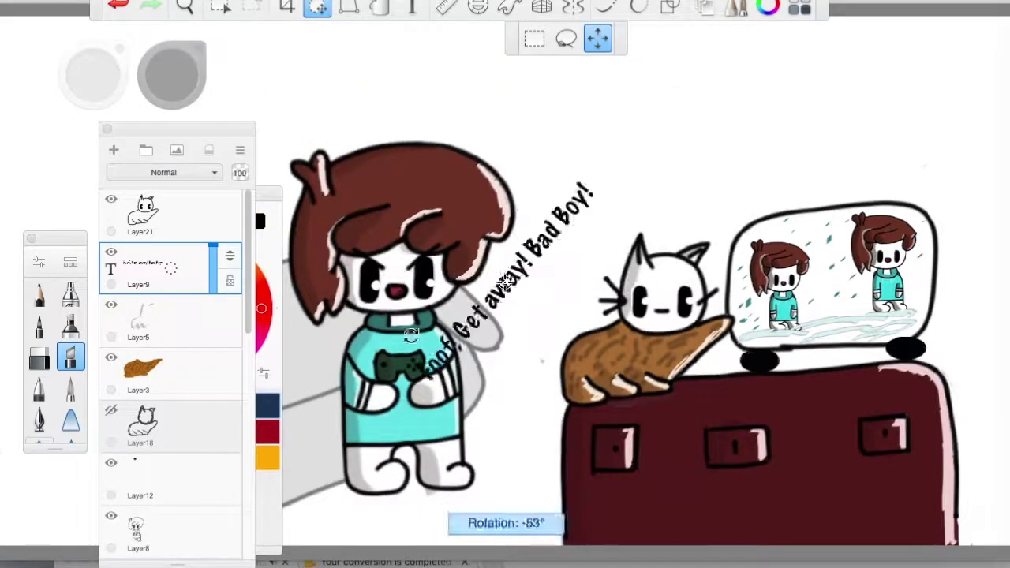
drag(447, 355, 647, 95)
Step: Draw a long black speech bubble with a small tail around the "Foof, Get away! Bad Boy!" text using the Felt Tip Pen
click(40, 323)
click(172, 74)
mouse_move(532, 169)
mouse_down()
mouse_move(619, 90)
mouse_move(523, 172)
mouse_move(700, 55)
mouse_move(543, 195)
mouse_up()
key(ctrl+z)
Step: Save the drawing as a TIFF named "1 comic p3" in the untitled folder
key(super+s)
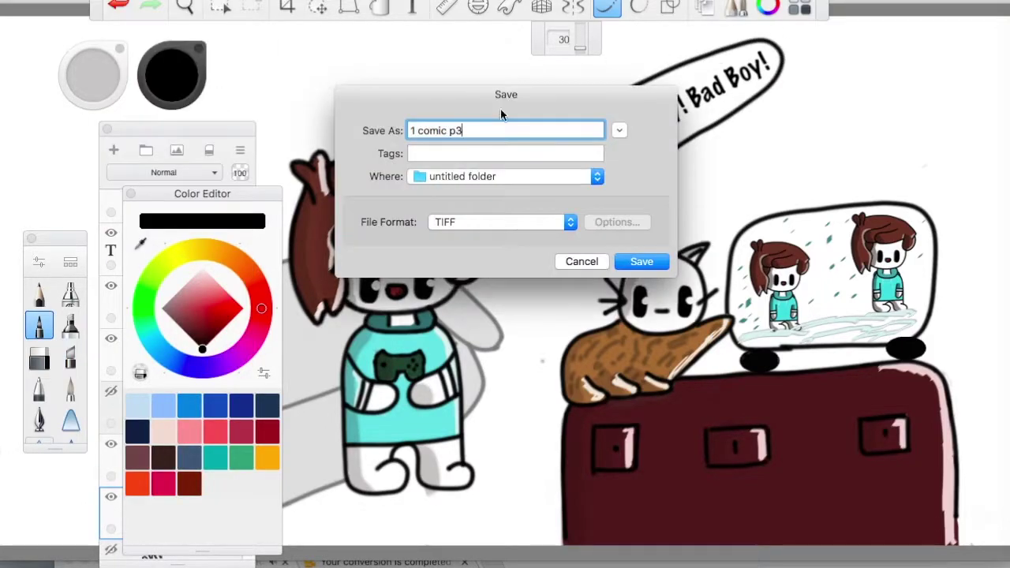
click(642, 260)
Step: Hide the cat's line, color and shading layers, the speech text layer and the TV characters' layers
mouse_move(202, 193)
mouse_down()
mouse_move(326, 120)
mouse_move(151, 161)
mouse_up()
click(111, 314)
click(40, 357)
key(ctrl+z)
click(243, 316)
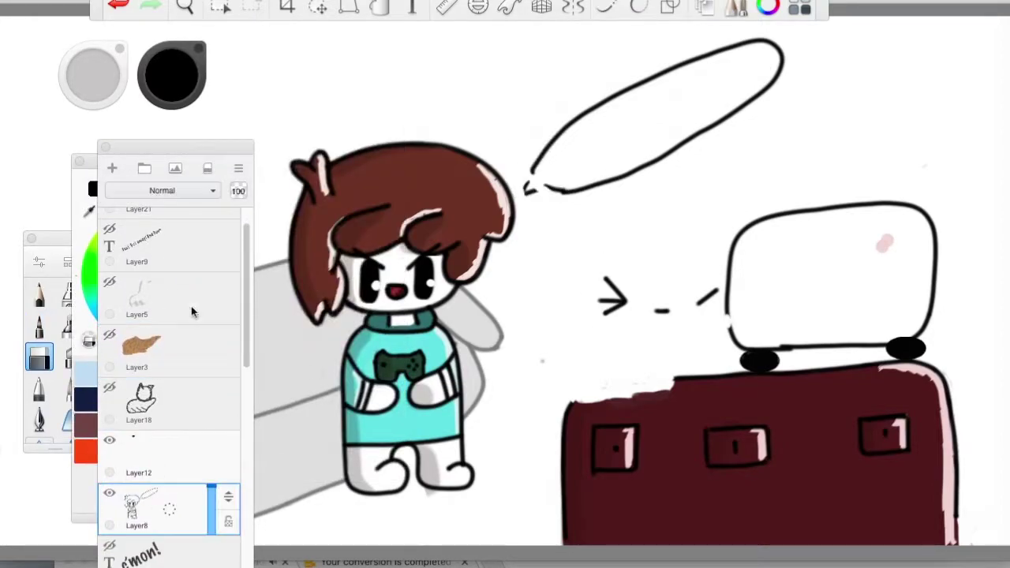
Step: Erase the empty speech bubble and the leftover TV character face marks from the character's line layer
scroll(144, 293, up, 3)
click(139, 545)
mouse_move(552, 178)
mouse_down()
mouse_move(591, 99)
mouse_move(646, 156)
mouse_up()
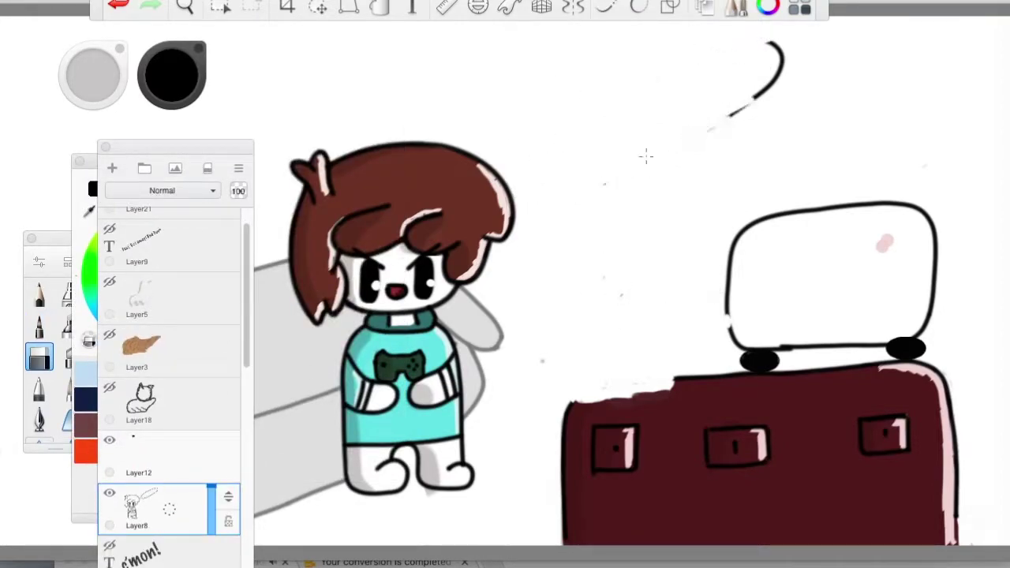
Step: Redraw the missing upper edge of the cabinet in black on Layer4 using a smoothed pen stroke
scroll(191, 409, down, 5)
click(150, 359)
click(40, 325)
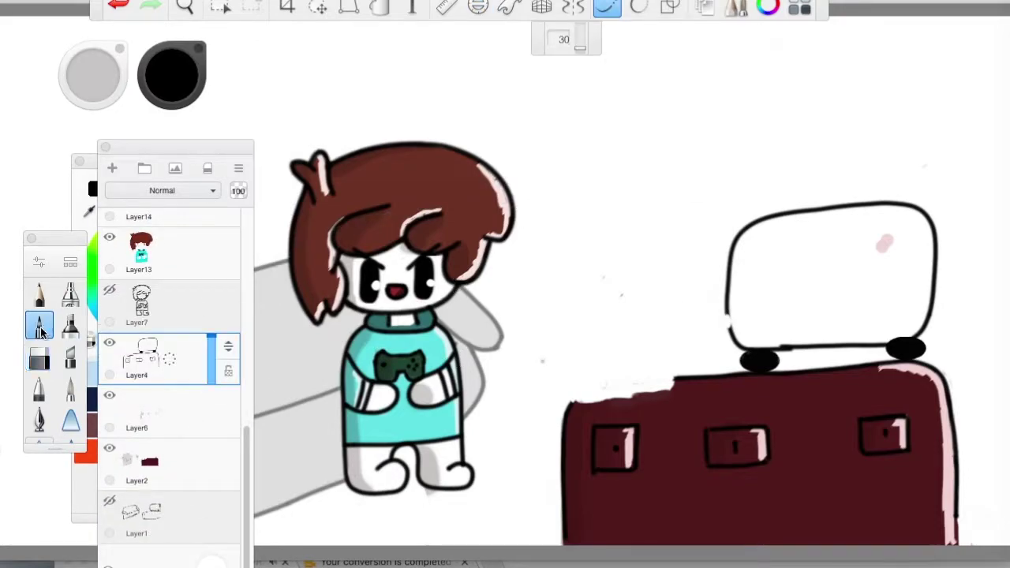
click(119, 1)
click(372, 74)
Step: Erase the character's smile and redraw it as a small open frowning mouth with a red inside
click(109, 318)
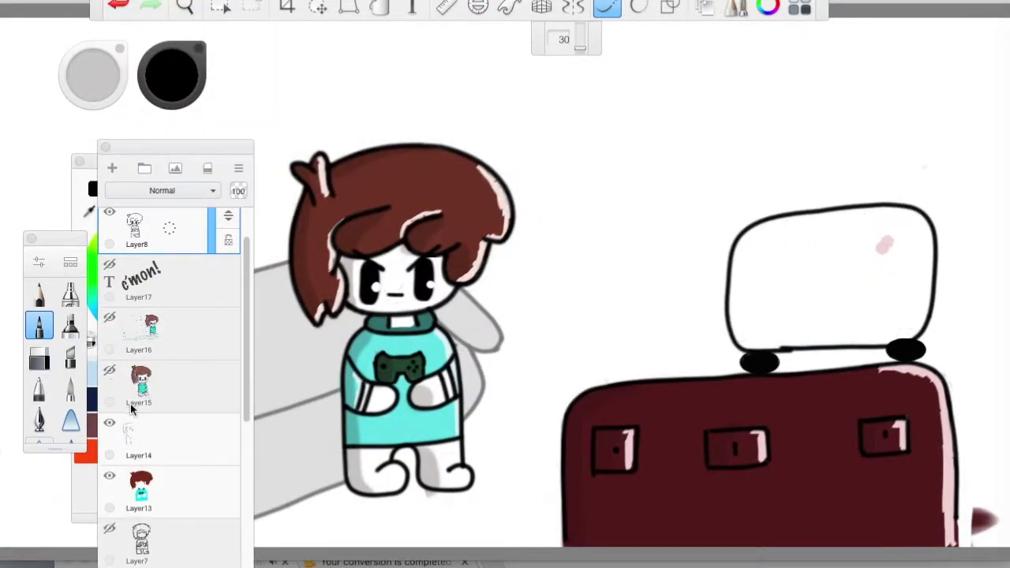
click(40, 357)
drag(391, 294, 418, 312)
key(ctrl+v)
drag(399, 261, 462, 263)
Step: Add the black text "GAME OVER" and place it across the middle of the blank TV screen
click(412, 6)
text(GAME OVER)
click(623, 289)
drag(629, 288, 791, 221)
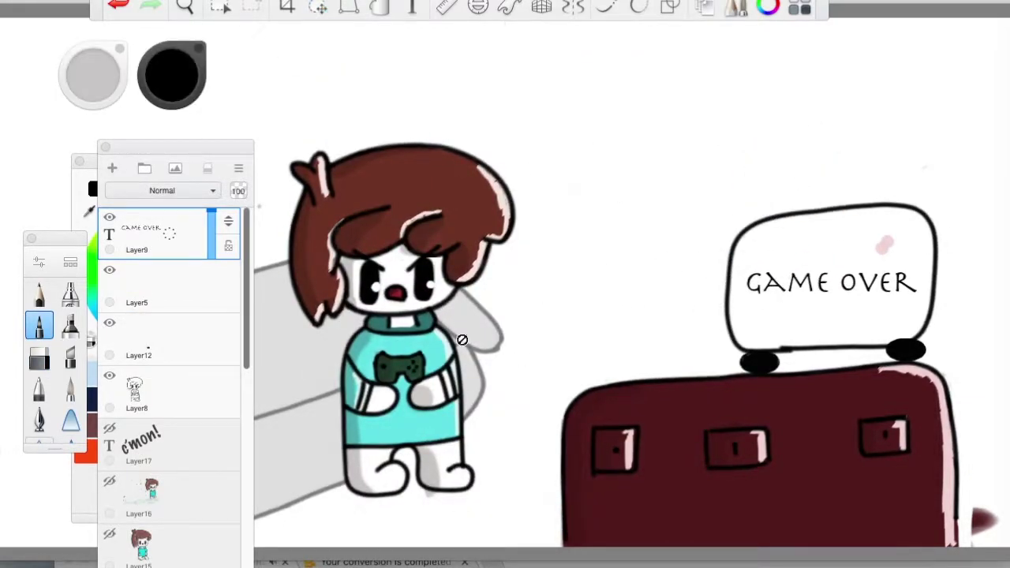
Step: Erase the game controller between the character's hands from both the line layer and the colour layer, Layer13
click(158, 378)
click(39, 356)
mouse_move(377, 373)
mouse_down()
mouse_move(413, 366)
mouse_move(389, 375)
mouse_move(371, 357)
mouse_up()
scroll(170, 355, down, 3)
click(142, 509)
click(142, 505)
Step: Paint the blank patch on the character's sweater with the turquoise sampled from the sweater
click(70, 324)
click(171, 75)
click(89, 211)
click(402, 427)
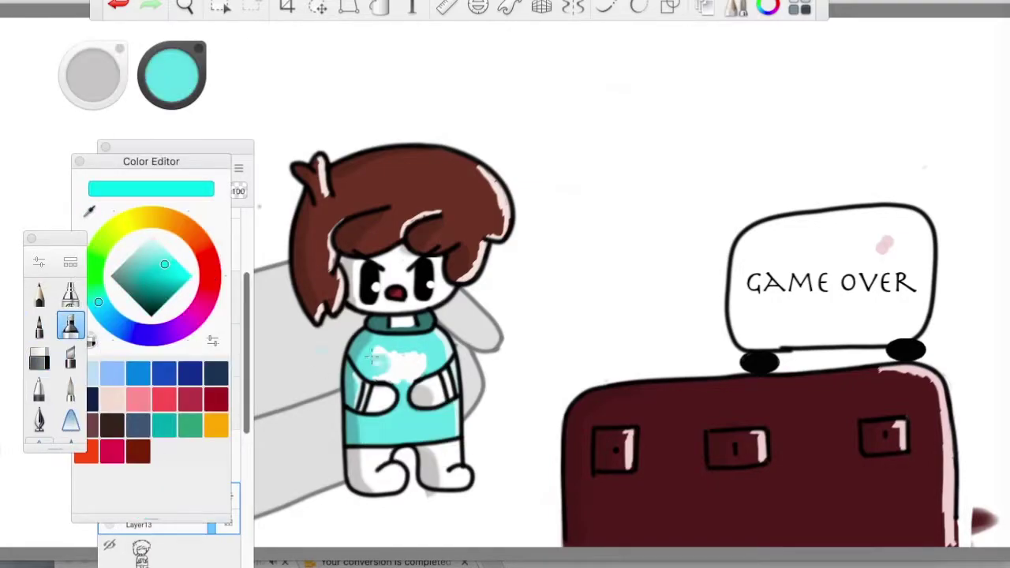
Step: Draw the black outline of a game controller broken into two jagged halves on the cabinet, beside the TV
drag(190, 167, 79, 163)
drag(158, 147, 196, 100)
click(166, 448)
click(47, 311)
drag(19, 158, 93, 156)
click(606, 6)
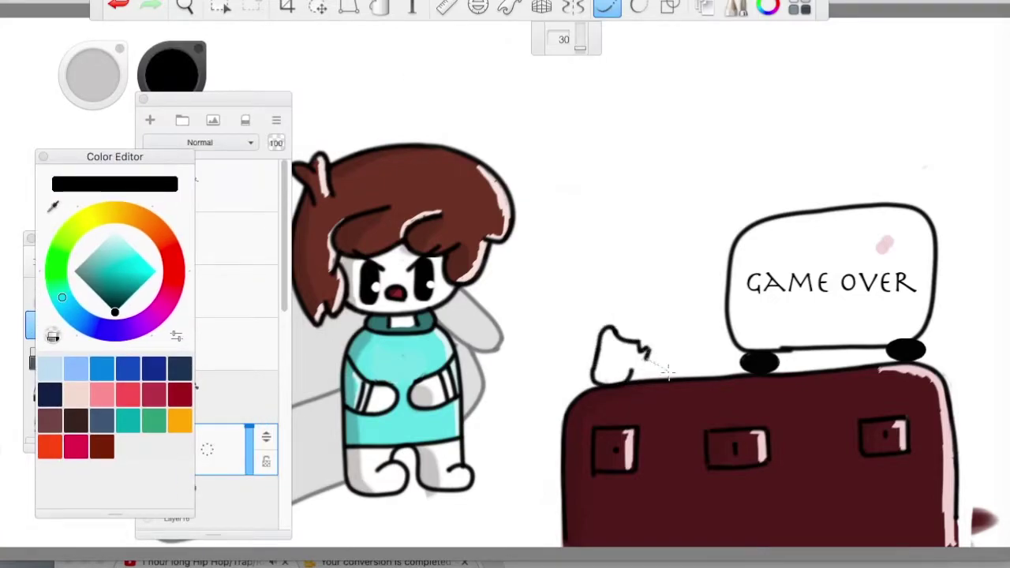
Step: Colour both halves of the broken controller green on a layer beneath the outline and erase the paint outside the lines
click(154, 421)
drag(114, 156, 165, 156)
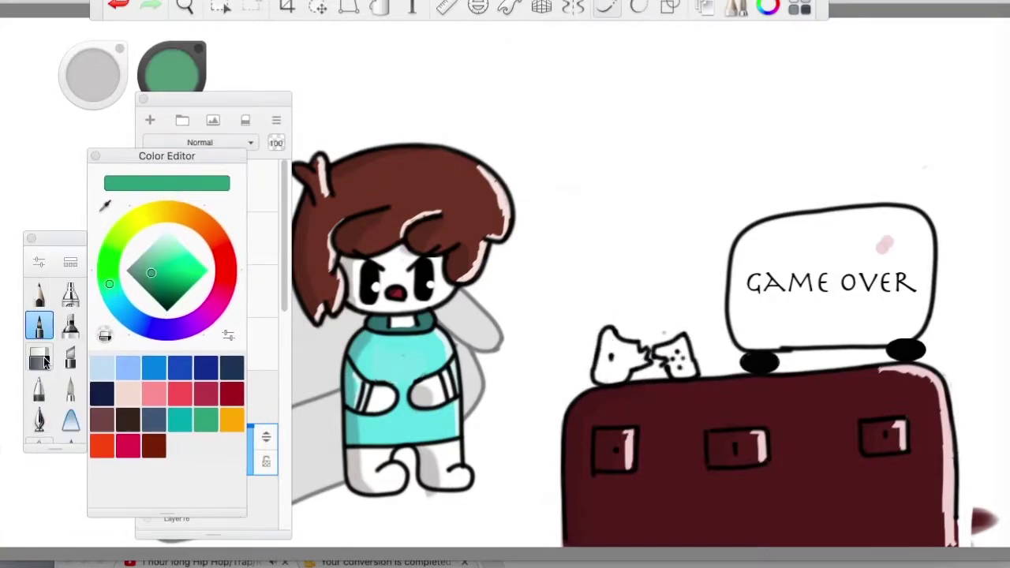
drag(213, 98, 227, 99)
drag(604, 340, 603, 369)
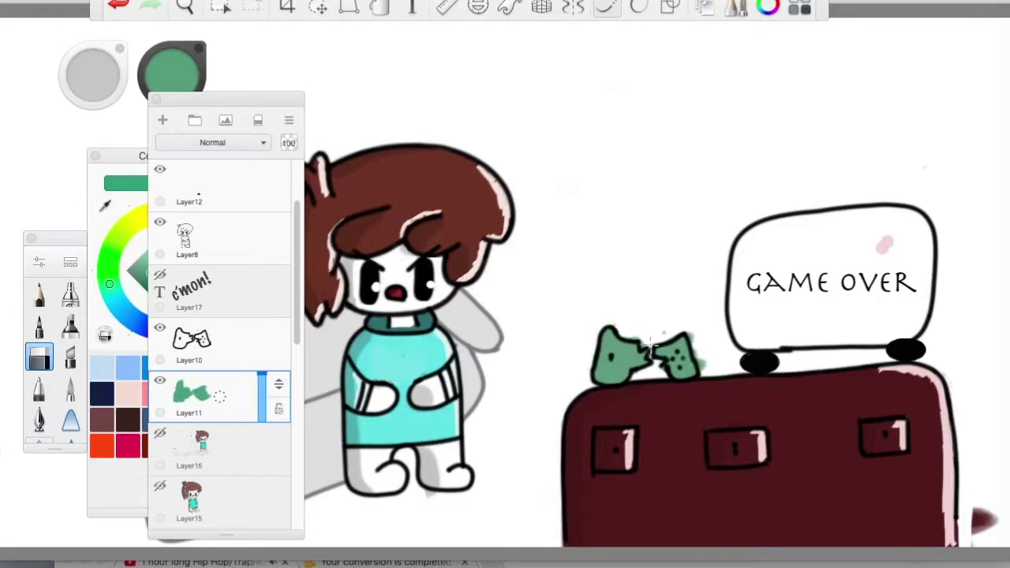
Step: Add the bold black text "FOOOOOF!!!!!!" in the empty space between the character's head and the TV
click(411, 7)
click(639, 142)
text(FOOOOOF!!!!!!)
click(541, 289)
click(221, 251)
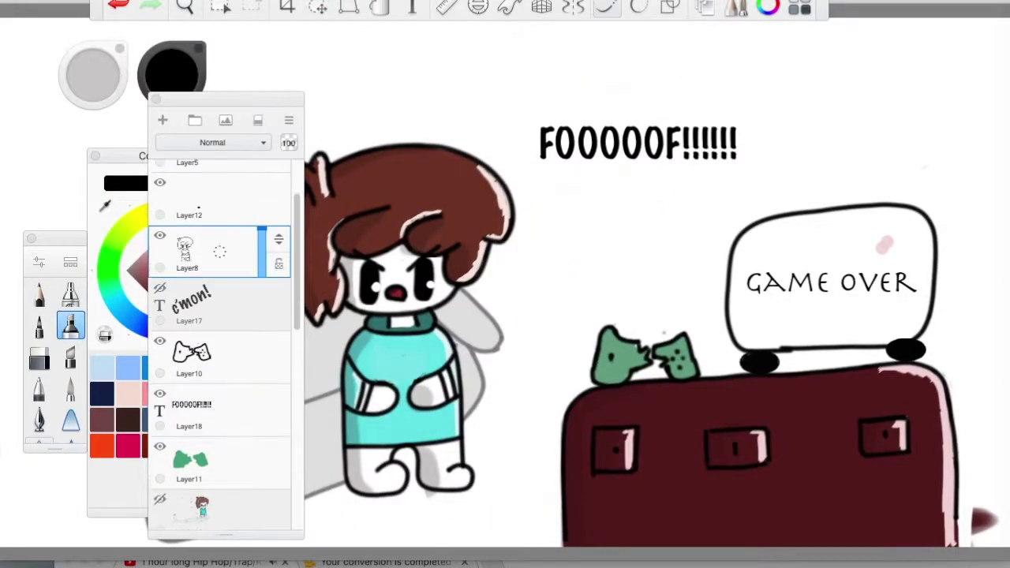